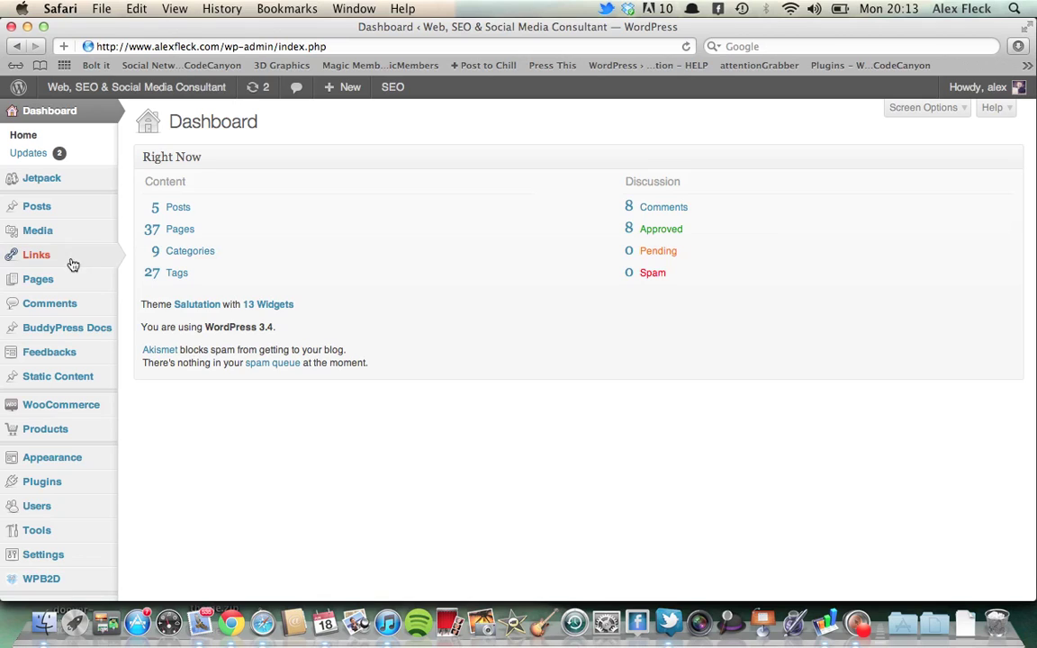
- Open the Media Library and examine the list of uploaded files and the pages or posts they are attached to
mouse_move(49, 238)
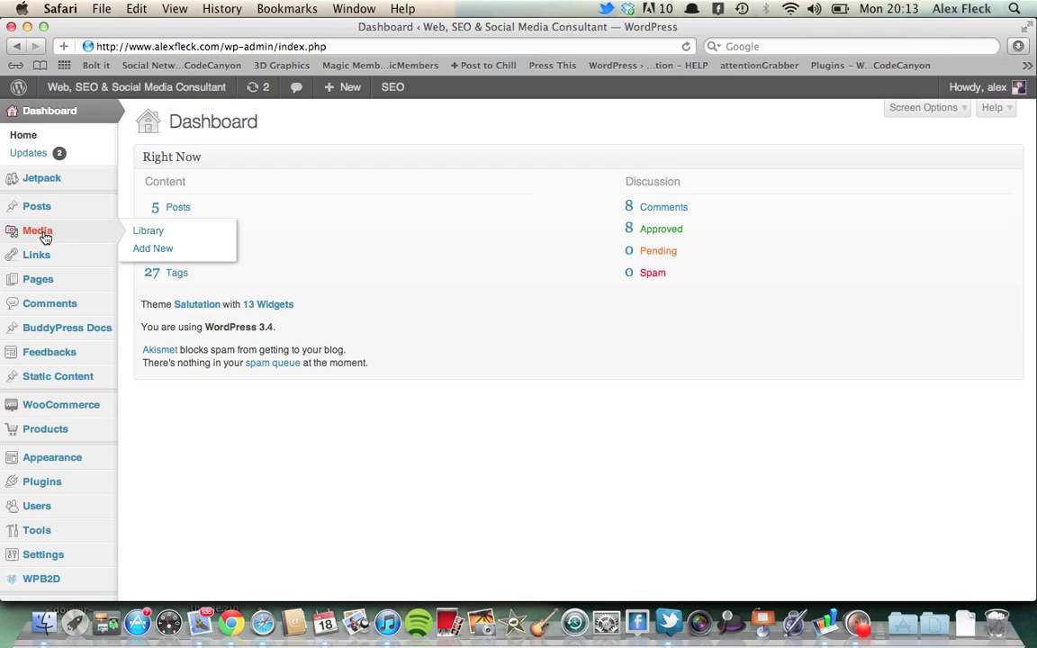
left_click(141, 233)
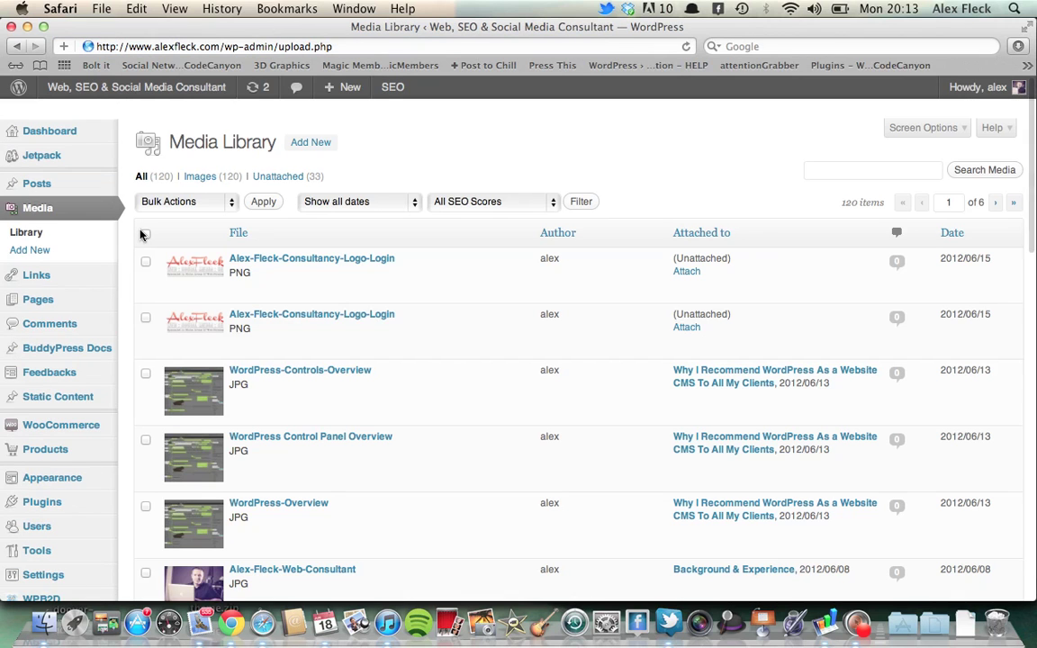
scroll(409, 436, "down", 10)
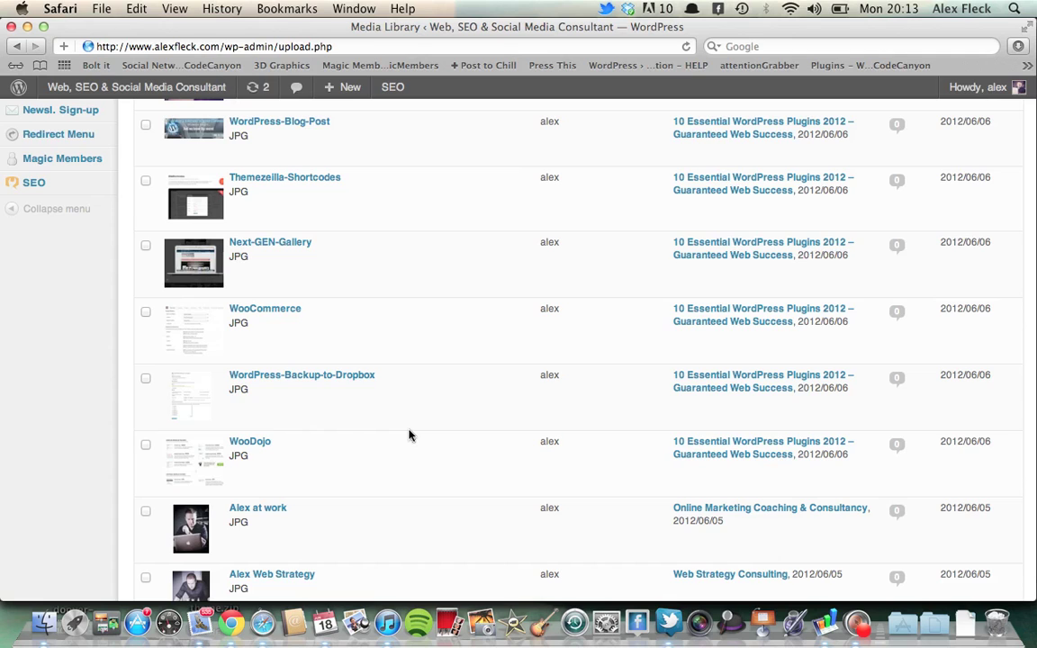
scroll(409, 436, "down", 8)
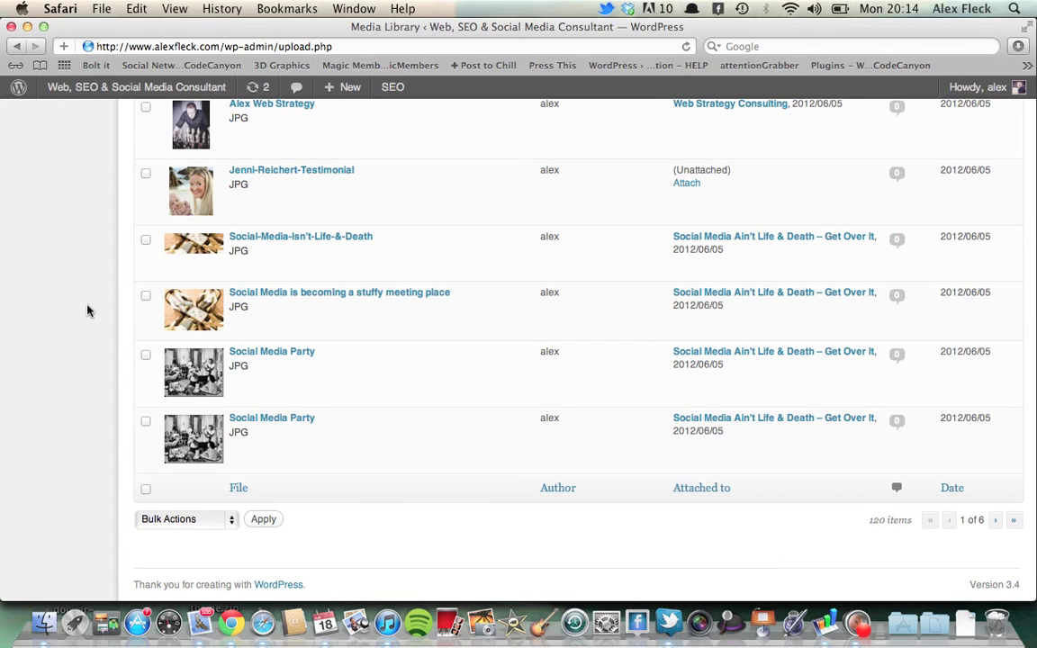
scroll(72, 387, "up", 15)
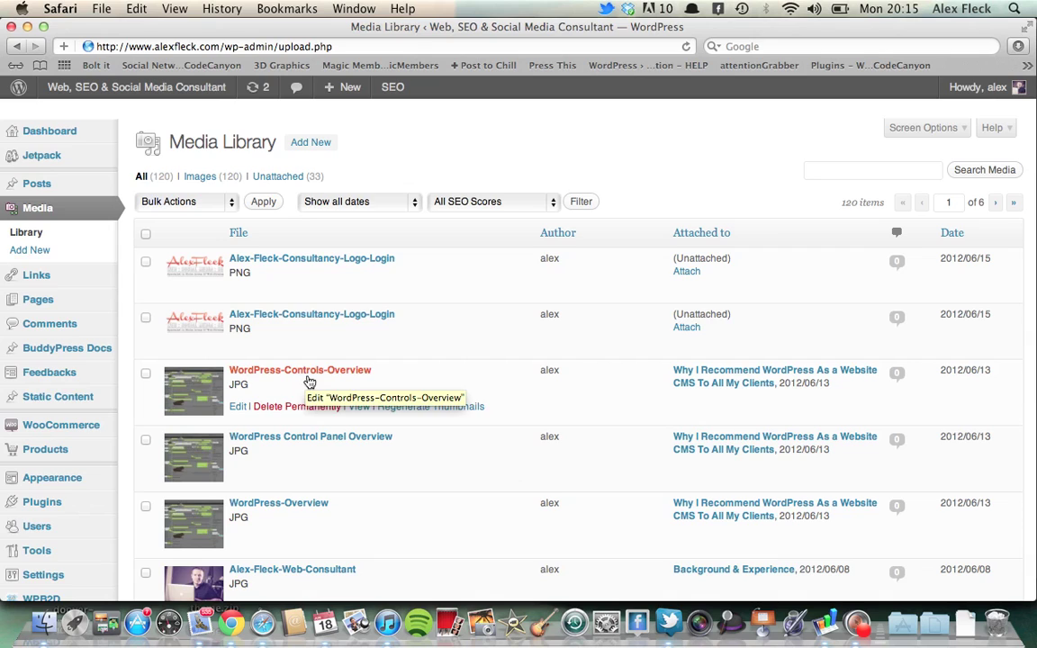
scroll(413, 482, "down", 5)
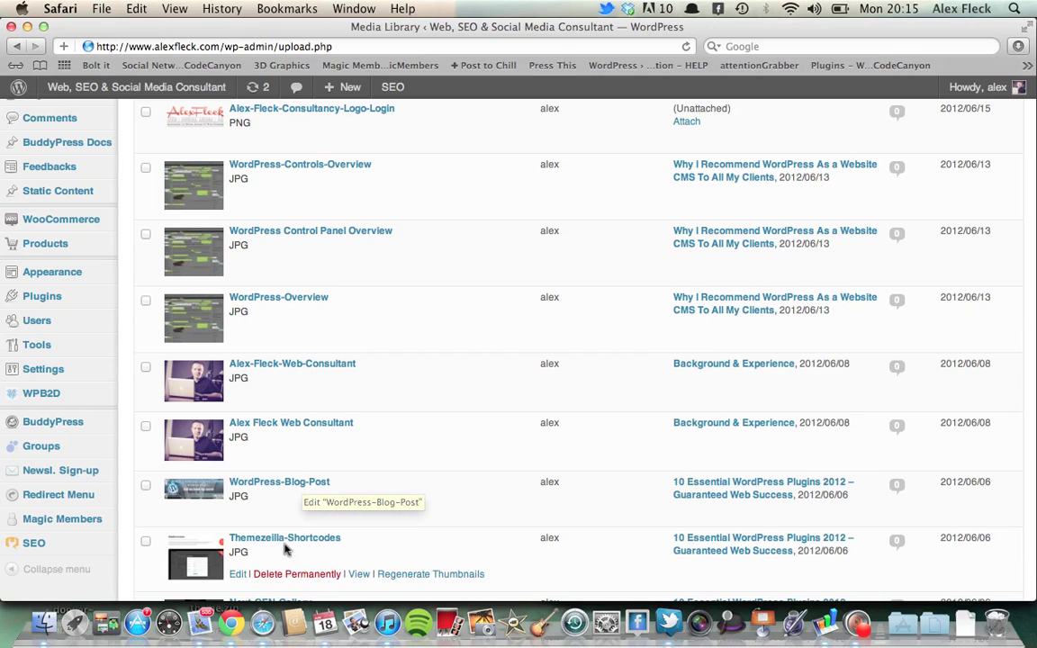
scroll(440, 536, "down", 1)
scroll(440, 522, "up", 5)
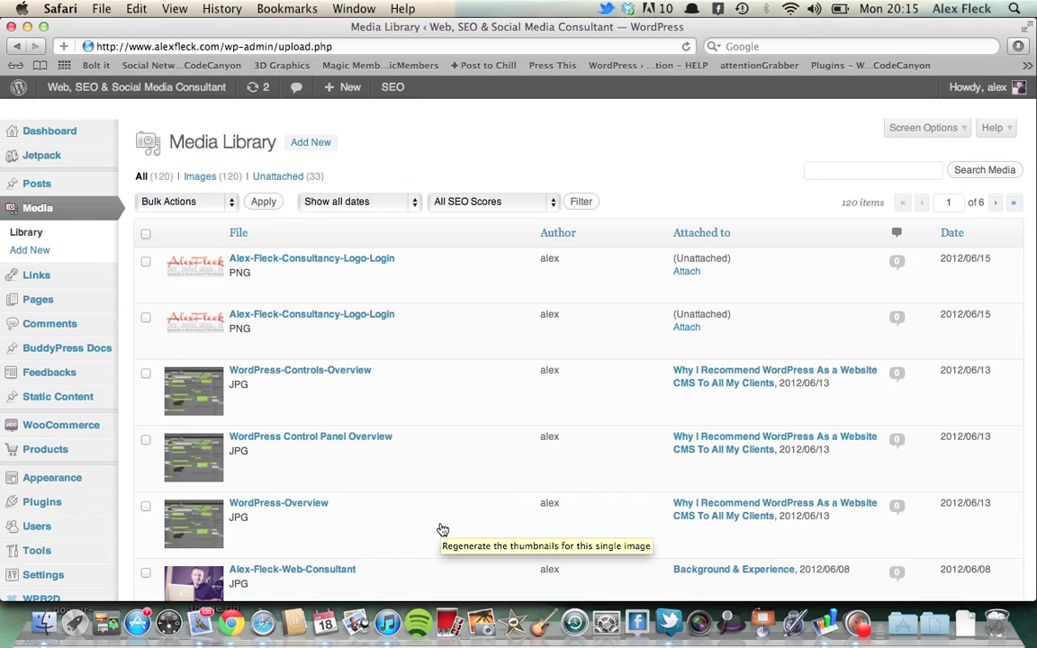
- Search the Media Library for "wordpress" and look through the matching files
left_click(844, 169)
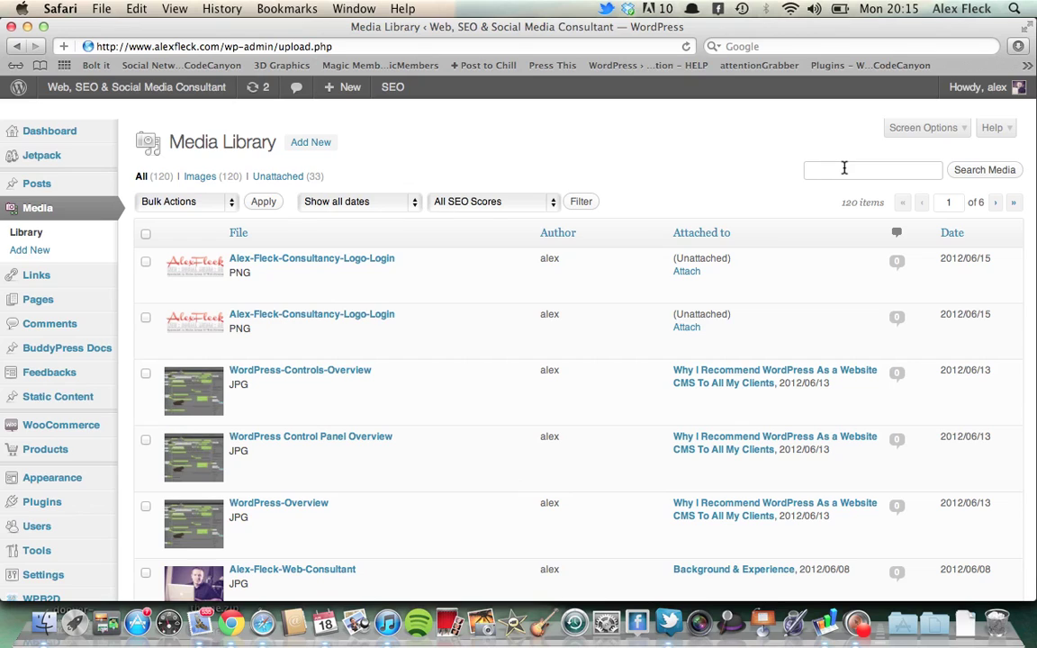
type("wordpress")
left_click(994, 170)
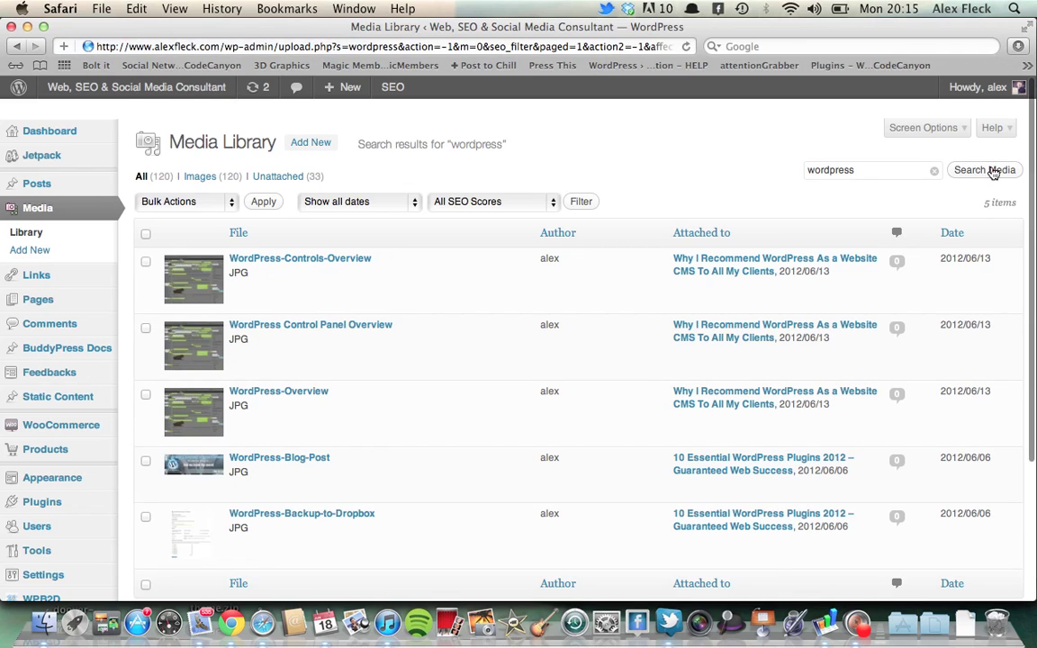
scroll(373, 486, "down", 1)
scroll(374, 491, "down", 5)
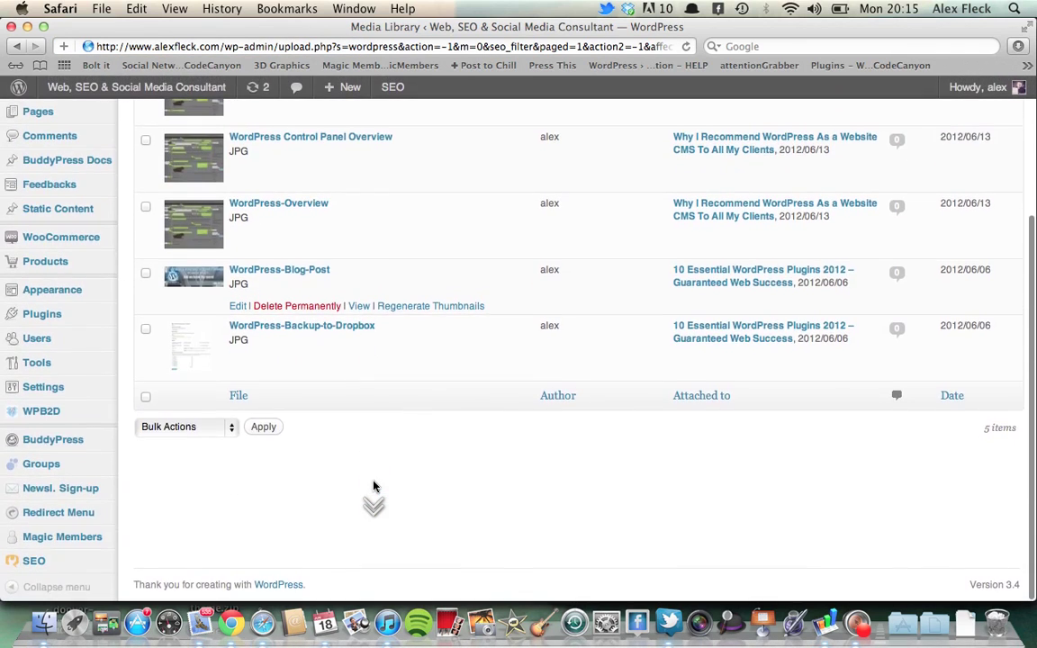
scroll(374, 490, "up", 4)
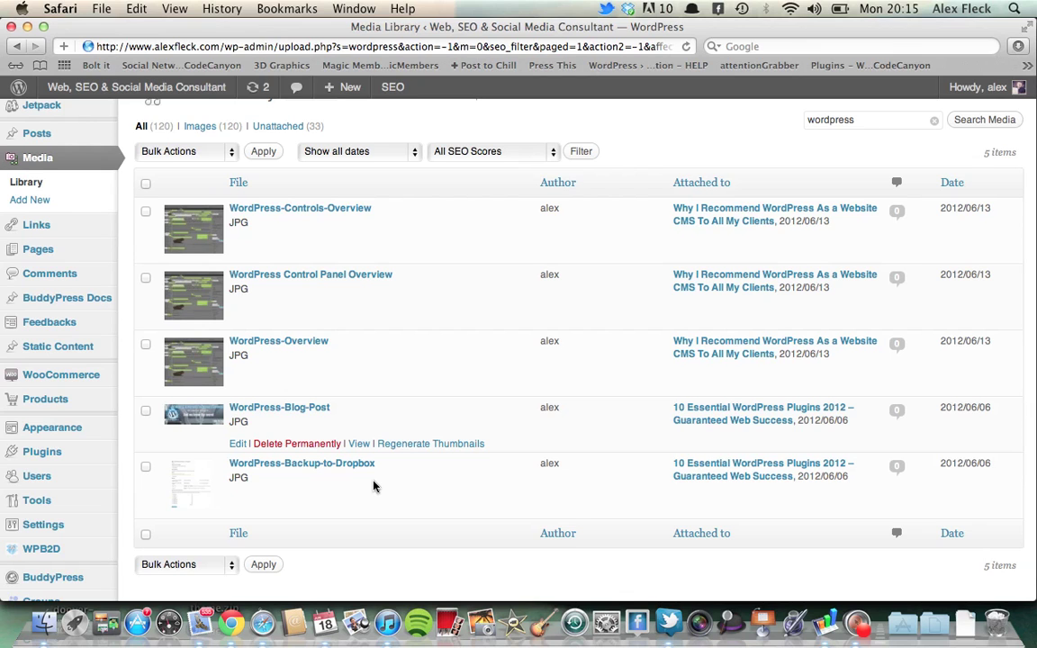
scroll(374, 486, "up", 3)
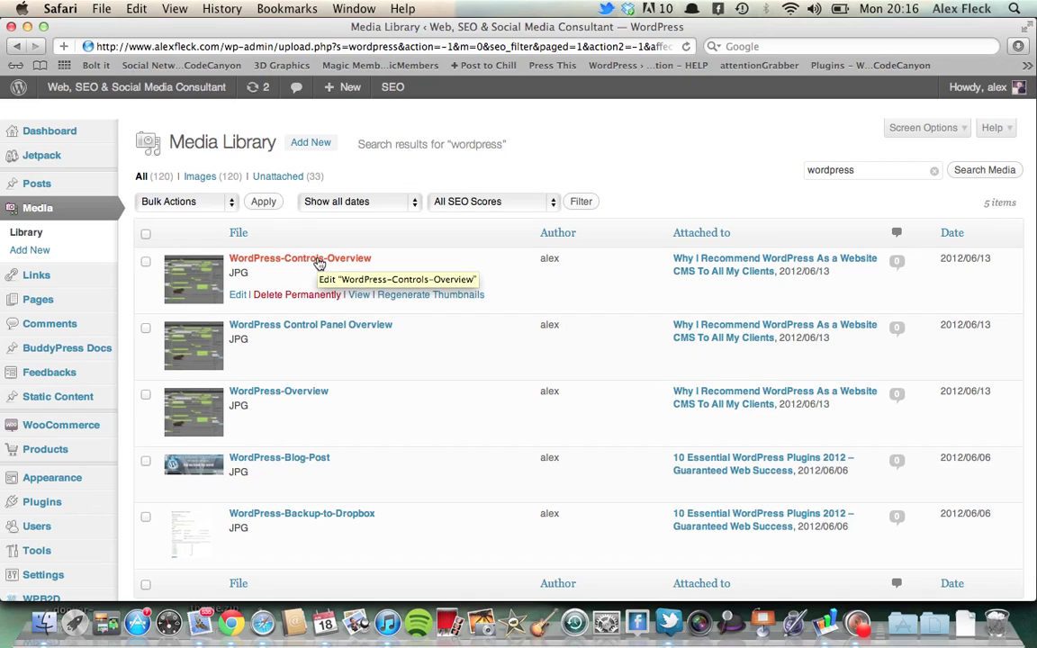
- Open the WordPress-Controls-Overview image's details and copy its file URL
left_click(304, 260)
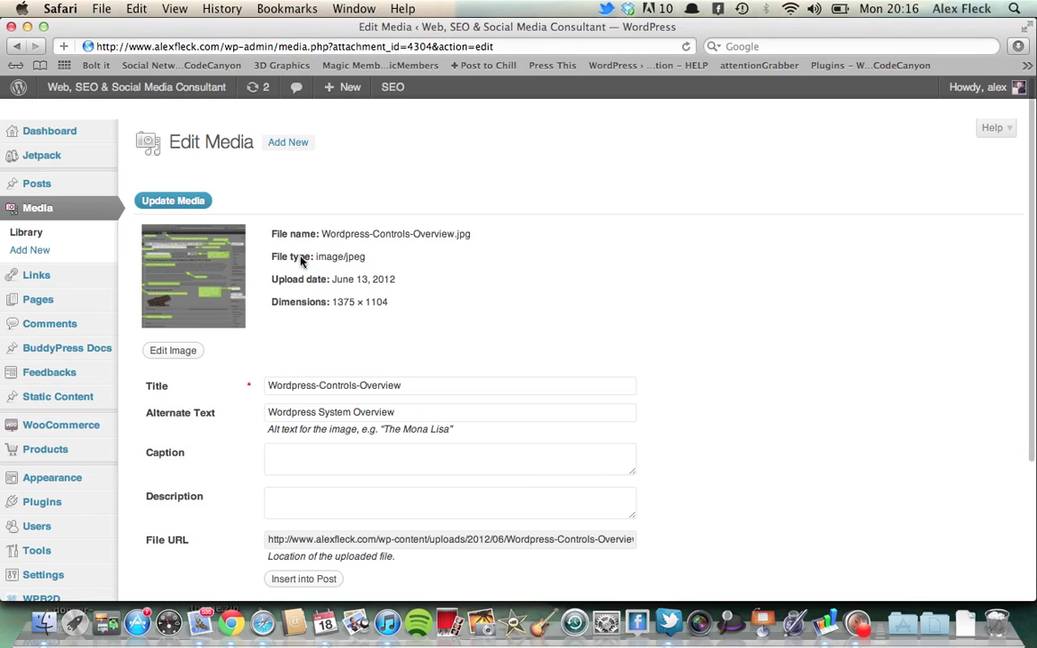
scroll(414, 536, "down", 5)
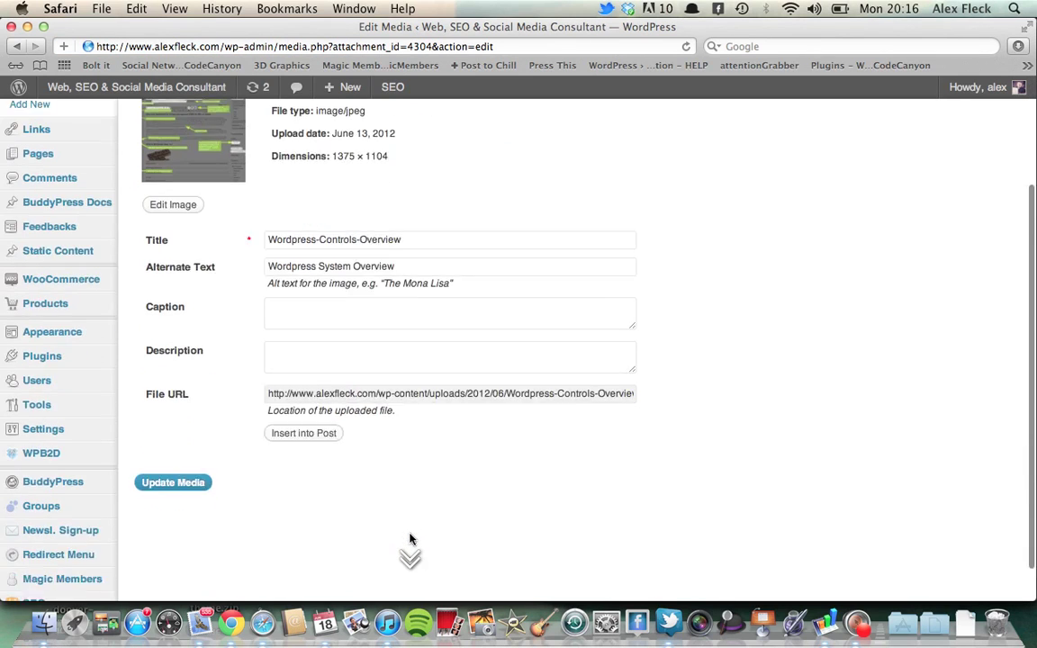
left_click(420, 355)
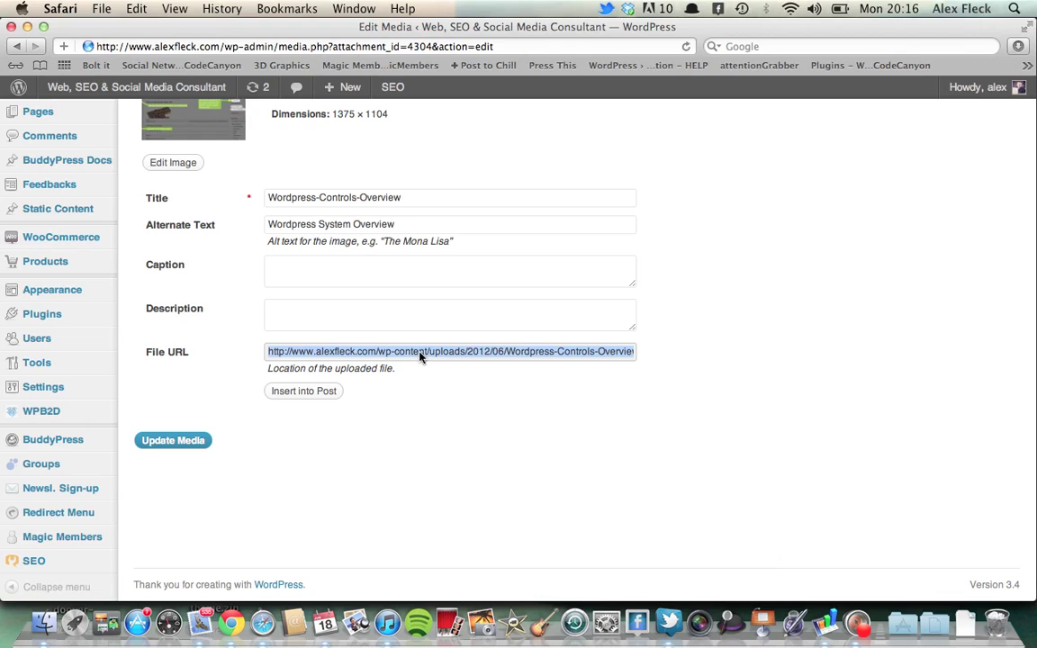
right_click(335, 351)
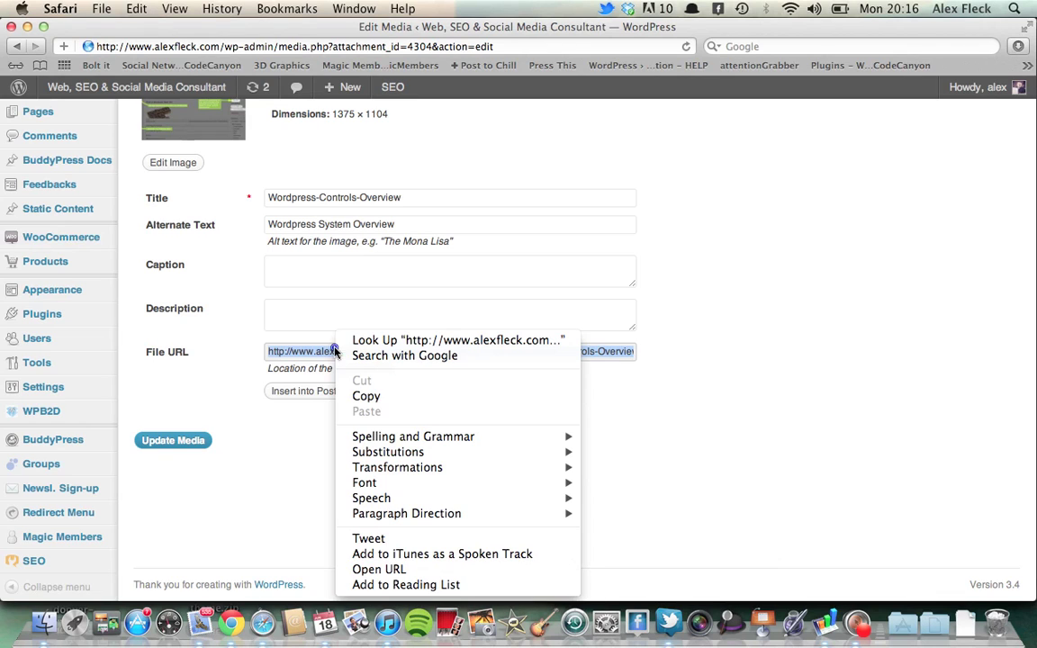
left_click(240, 450)
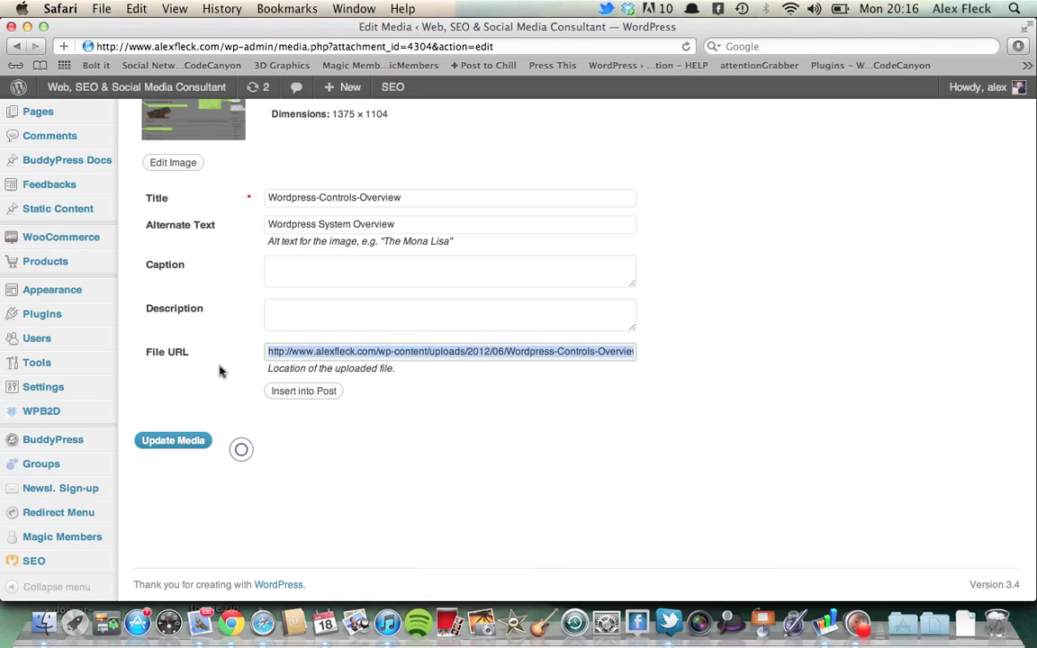
- Open the Background & Experience page for editing from the list of all pages
mouse_move(36, 108)
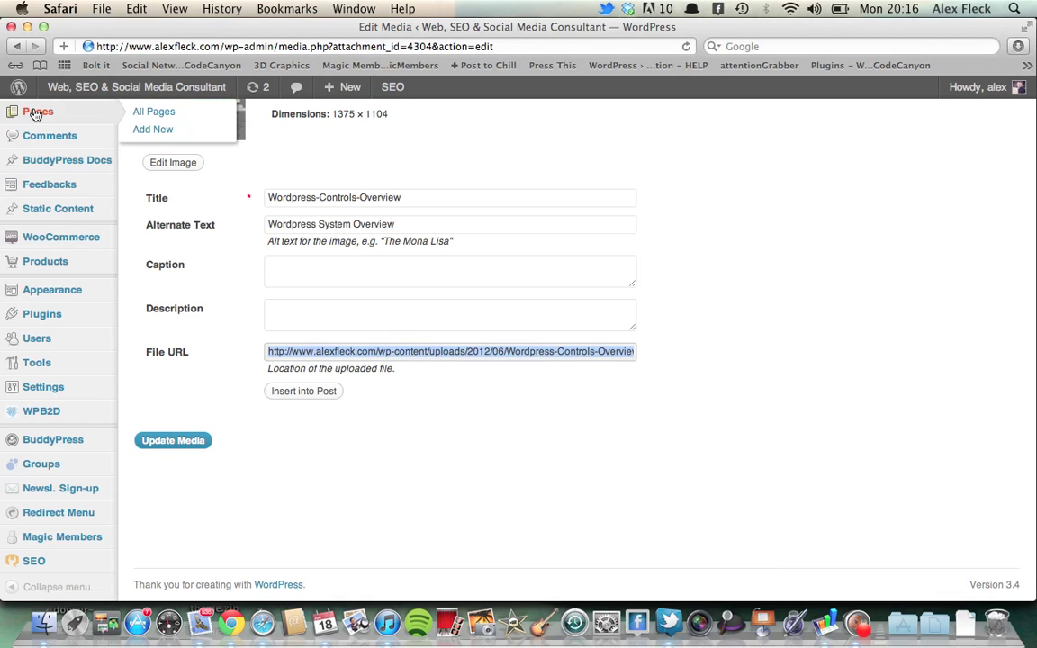
left_click(149, 116)
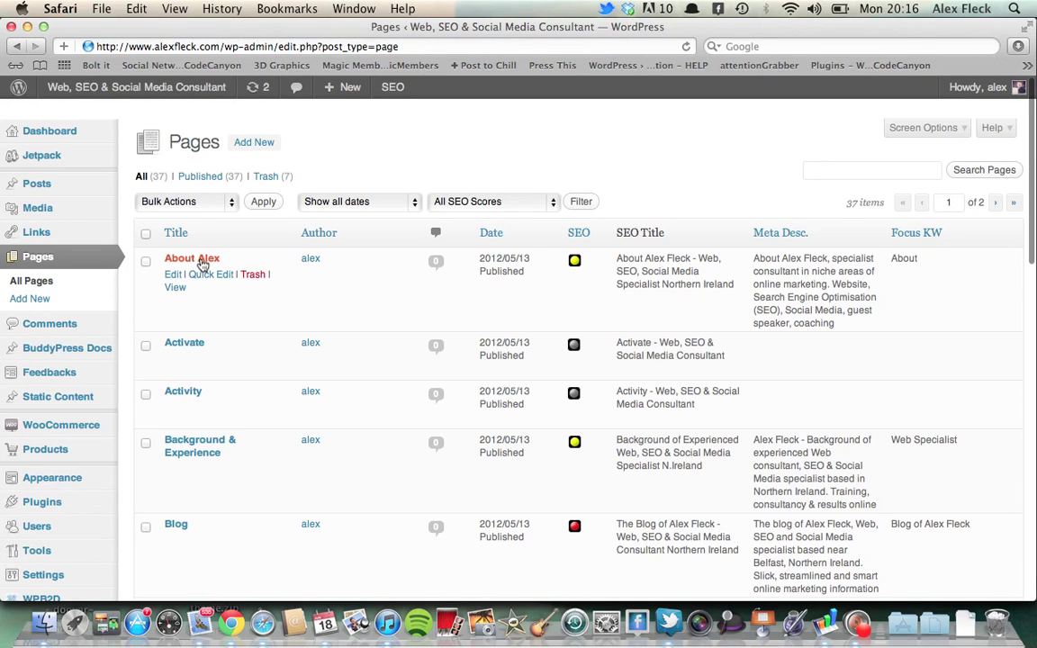
left_click(200, 263)
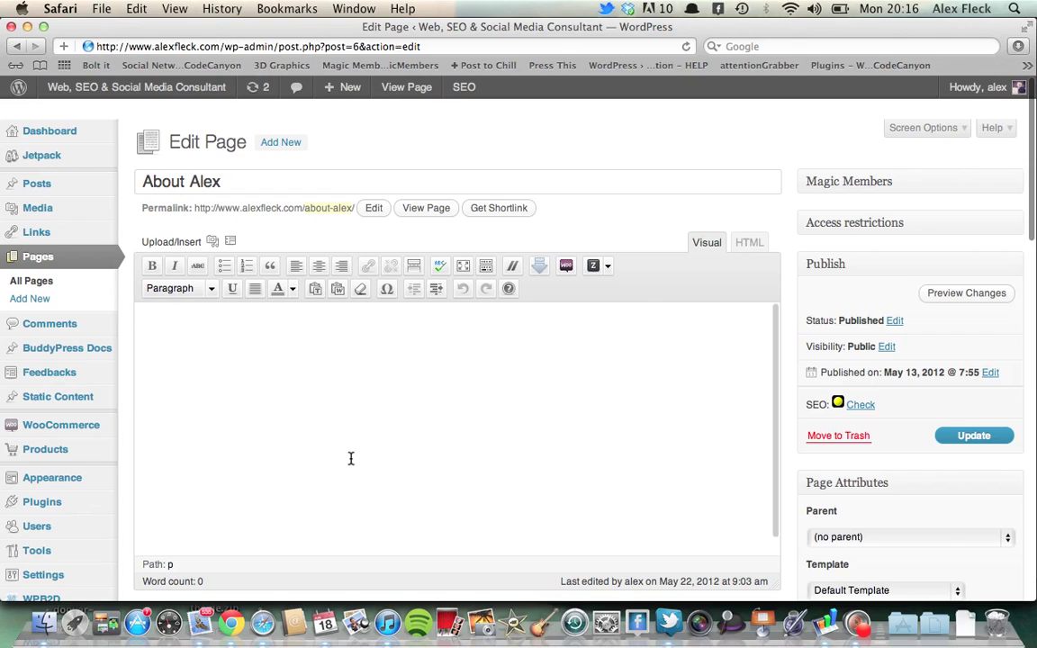
left_click(32, 280)
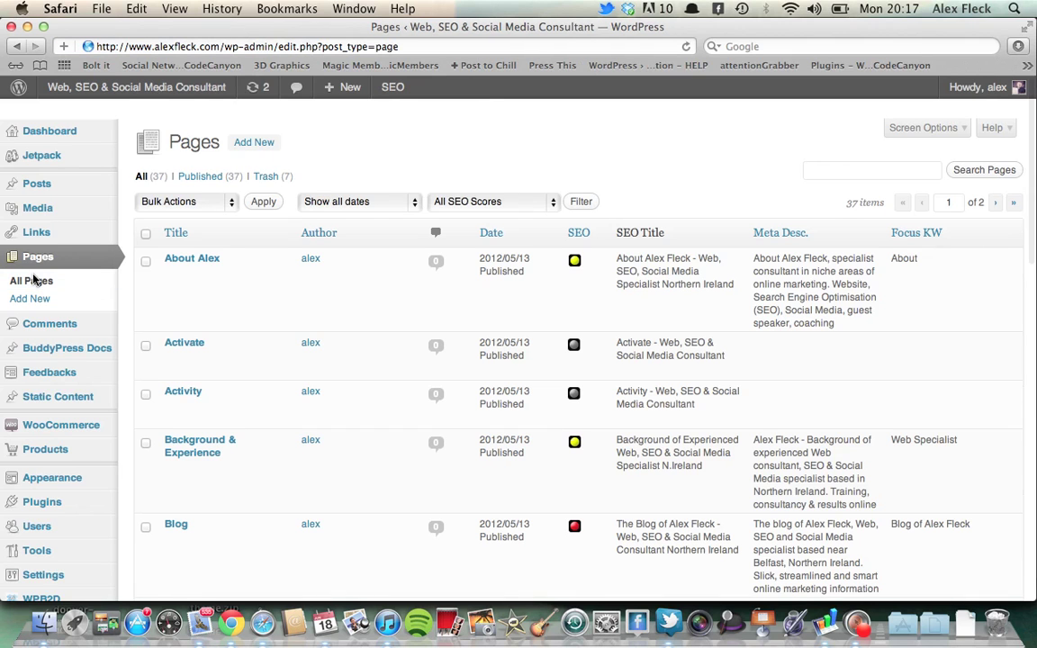
scroll(275, 468, "down", 3)
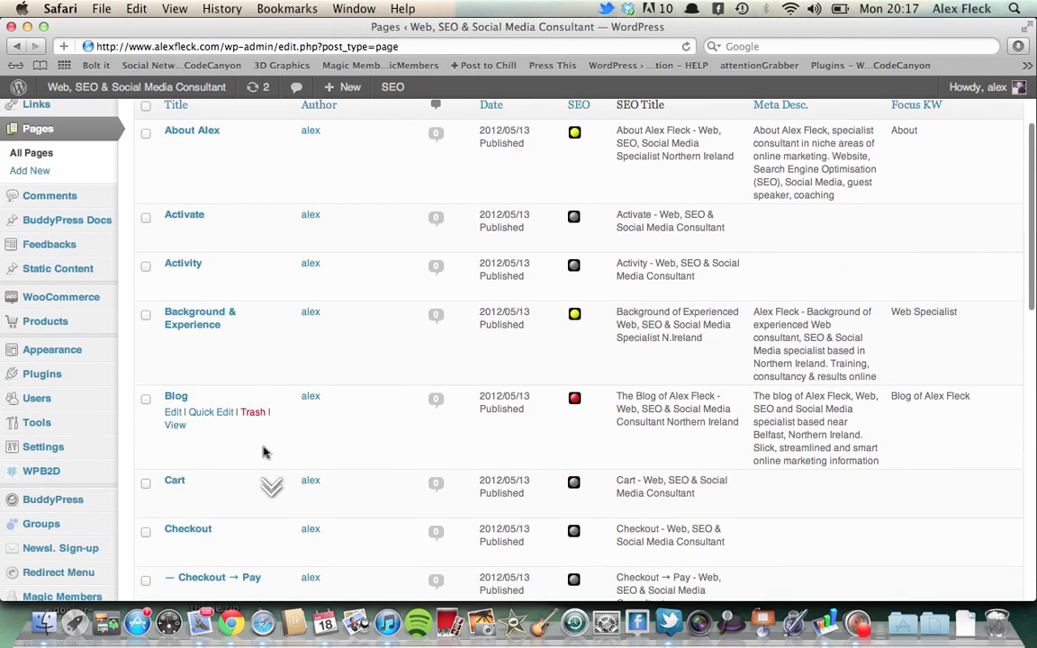
left_click(202, 320)
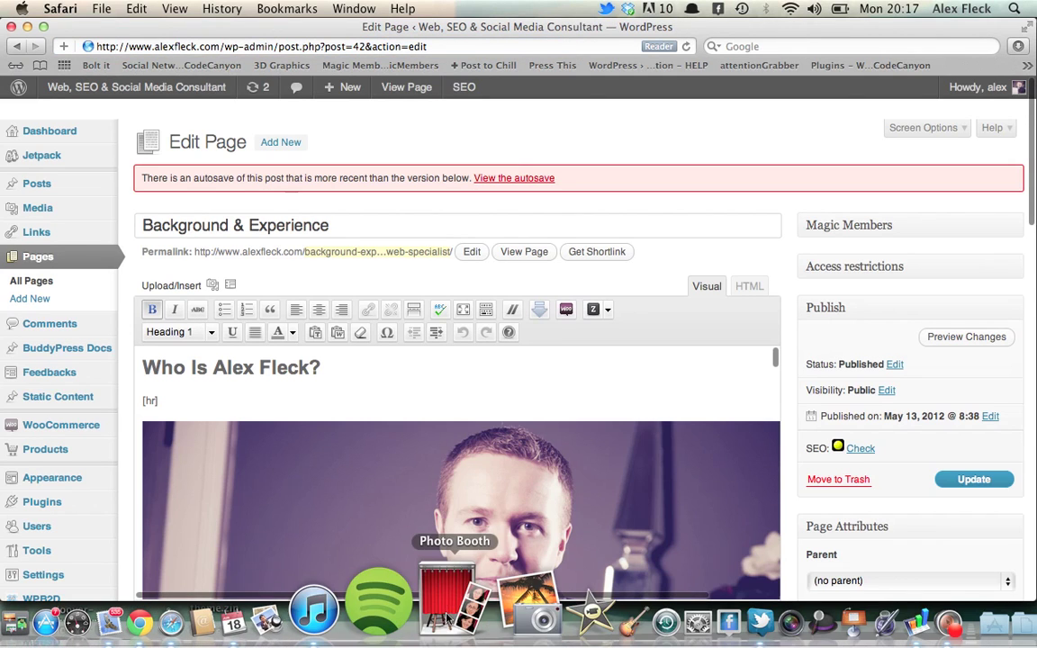
- Link the text "loyal Apple fan." under "Good Question..." to the copied file URL, titled "Wordpress Overview" and set to open in a new window/tab
scroll(414, 393, "down", 10)
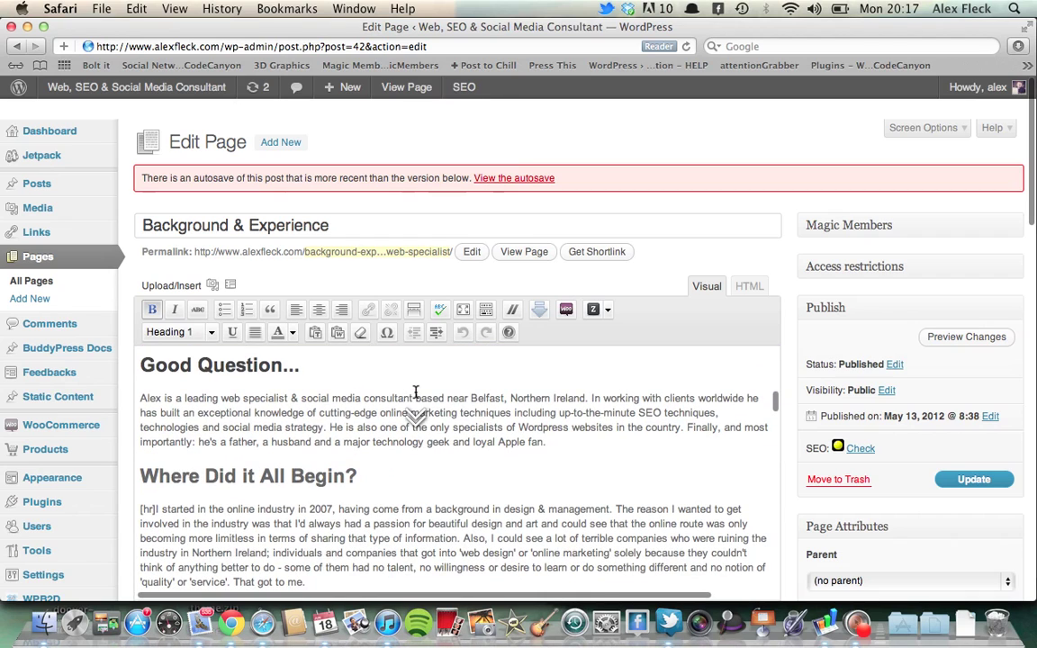
left_click_drag(551, 443, 474, 442)
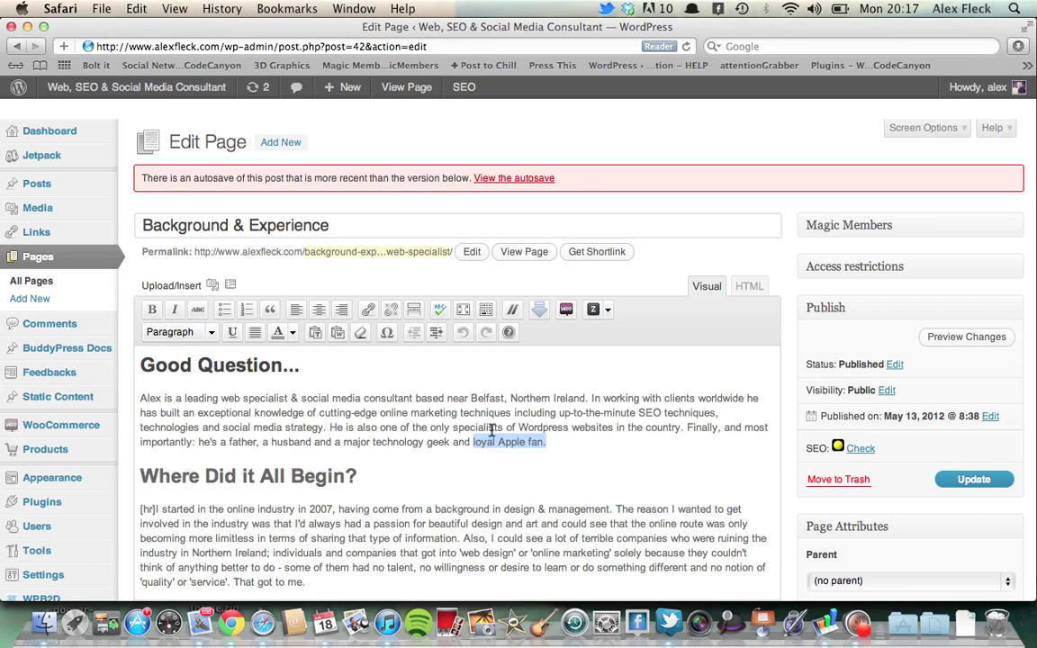
left_click(370, 310)
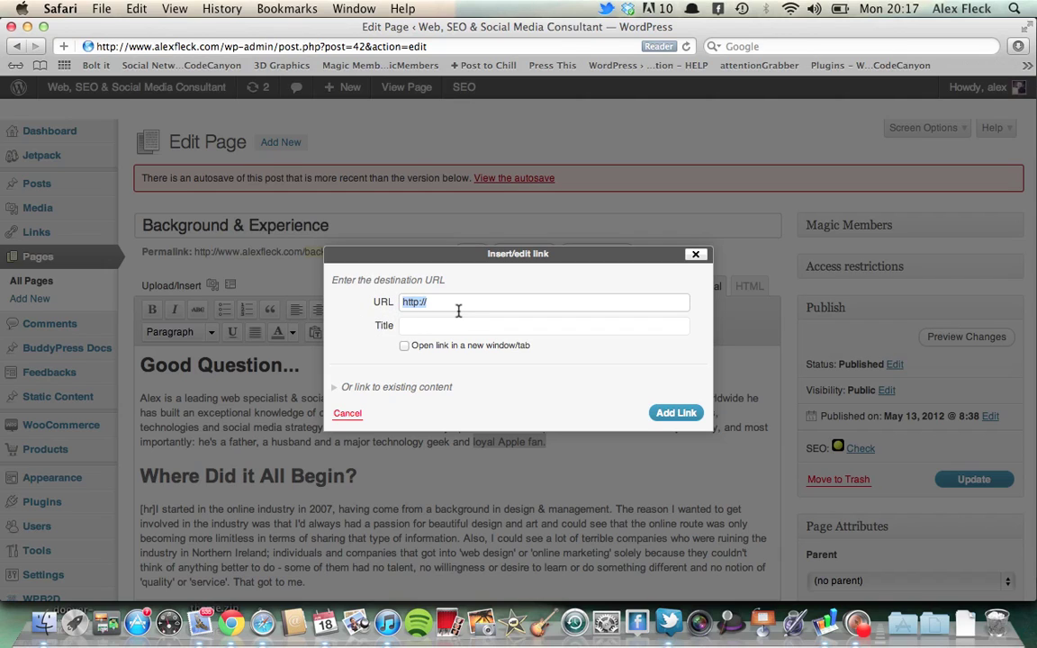
key("super+v")
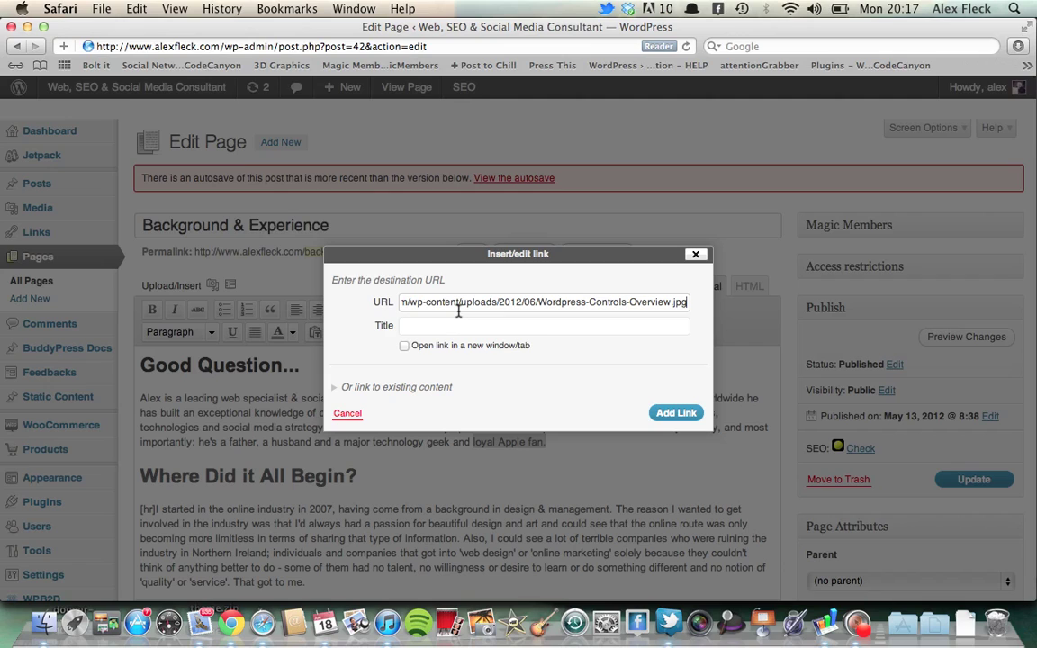
left_click(455, 326)
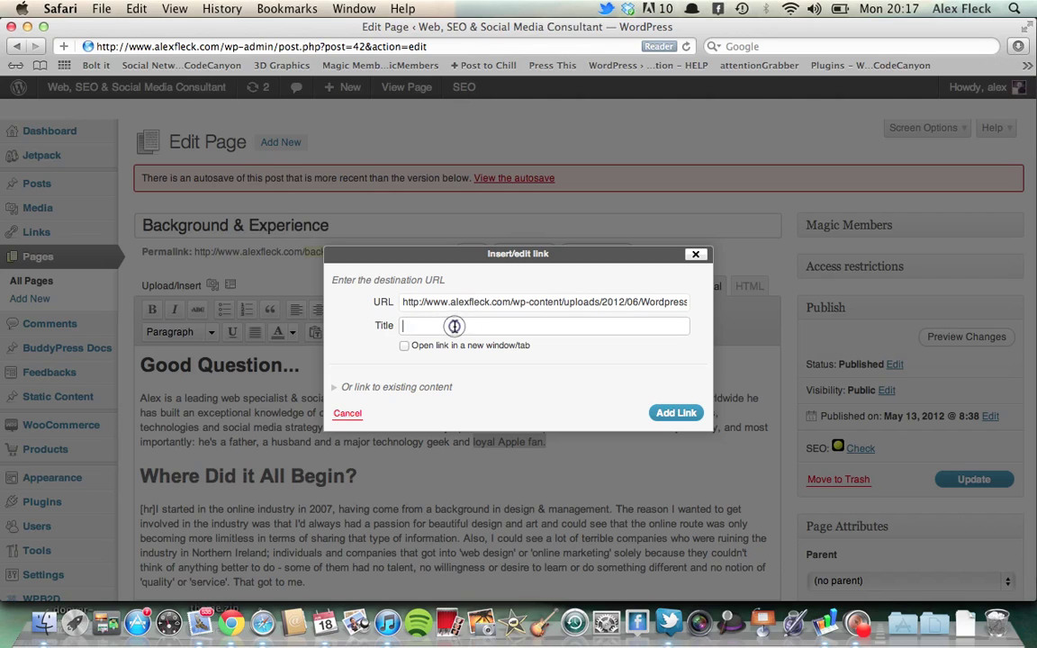
type("Wordpress Overview")
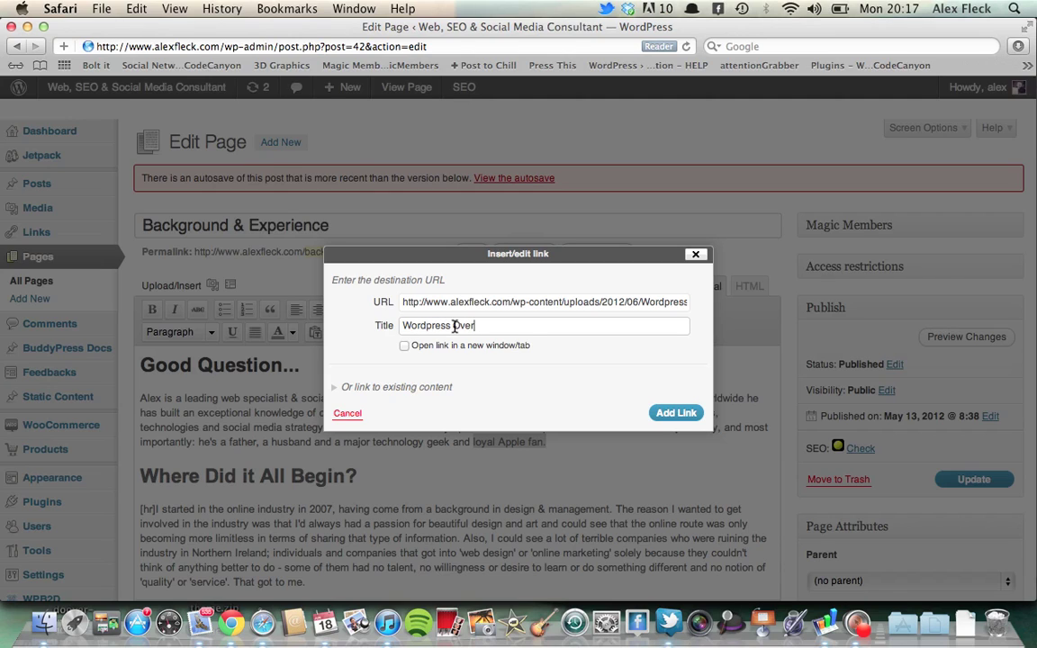
left_click(406, 346)
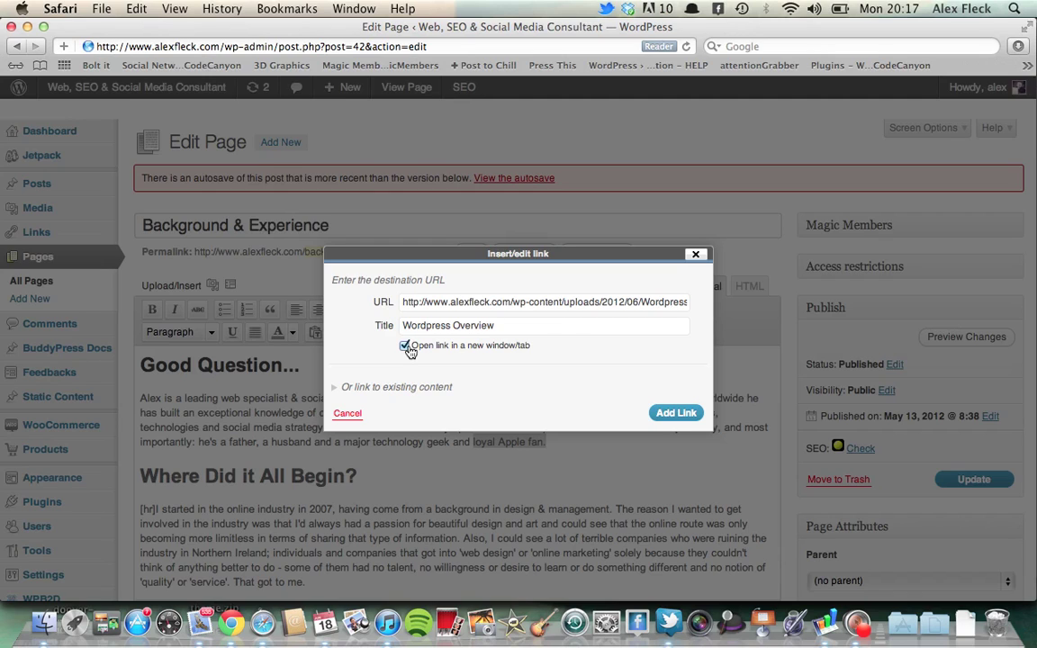
left_click(671, 416)
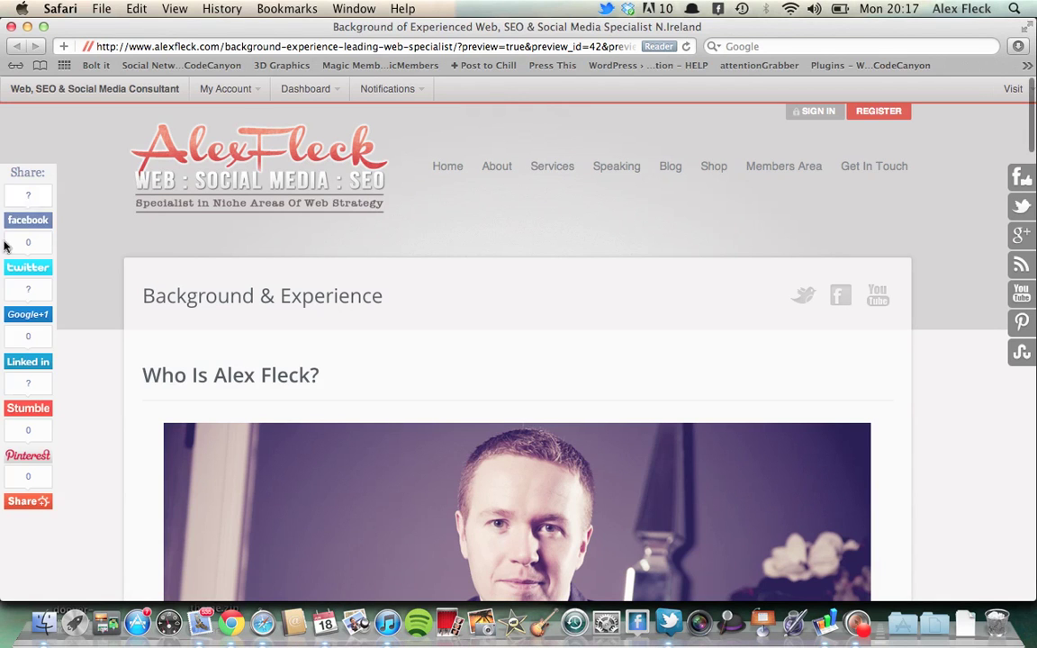
- Test the "loyal Apple fan." link in the page preview and inspect the linked image up close
scroll(110, 409, "down", 10)
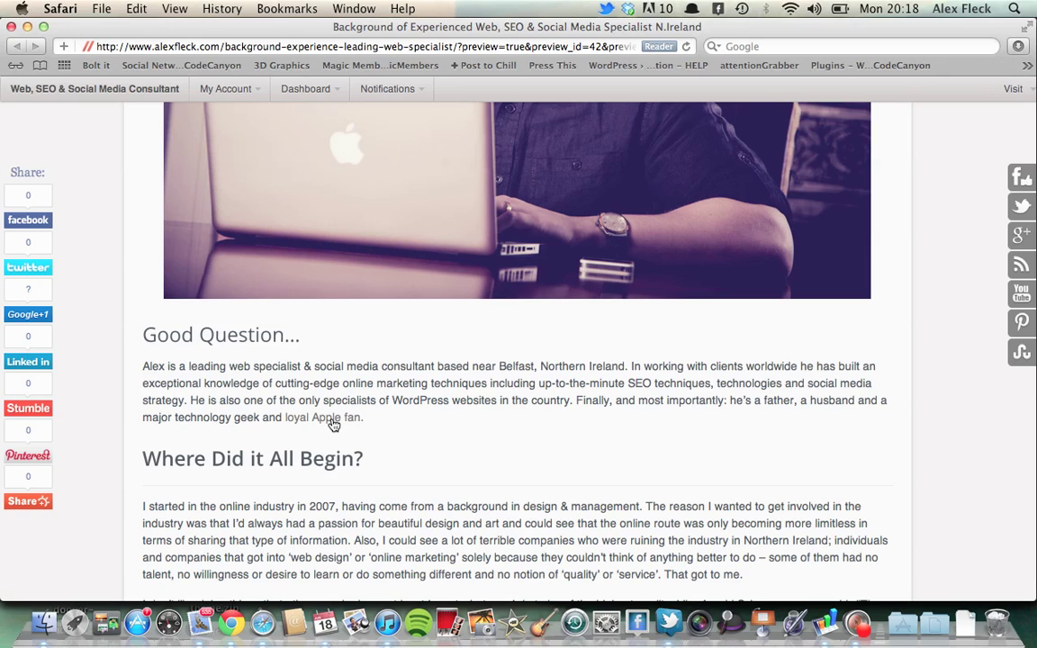
left_click(331, 421)
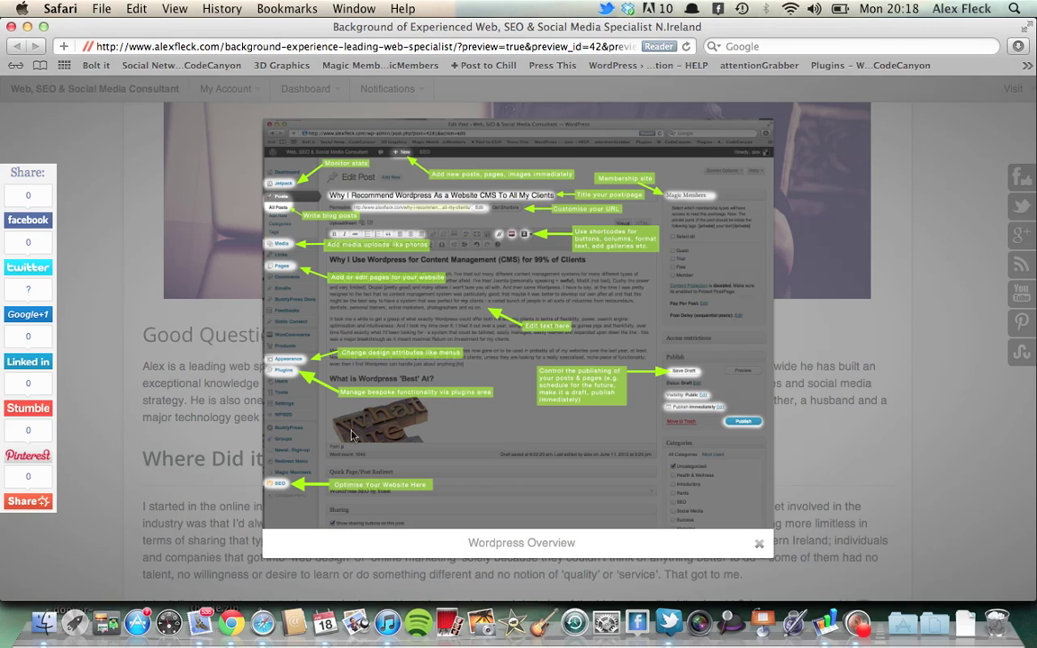
double_click(531, 360)
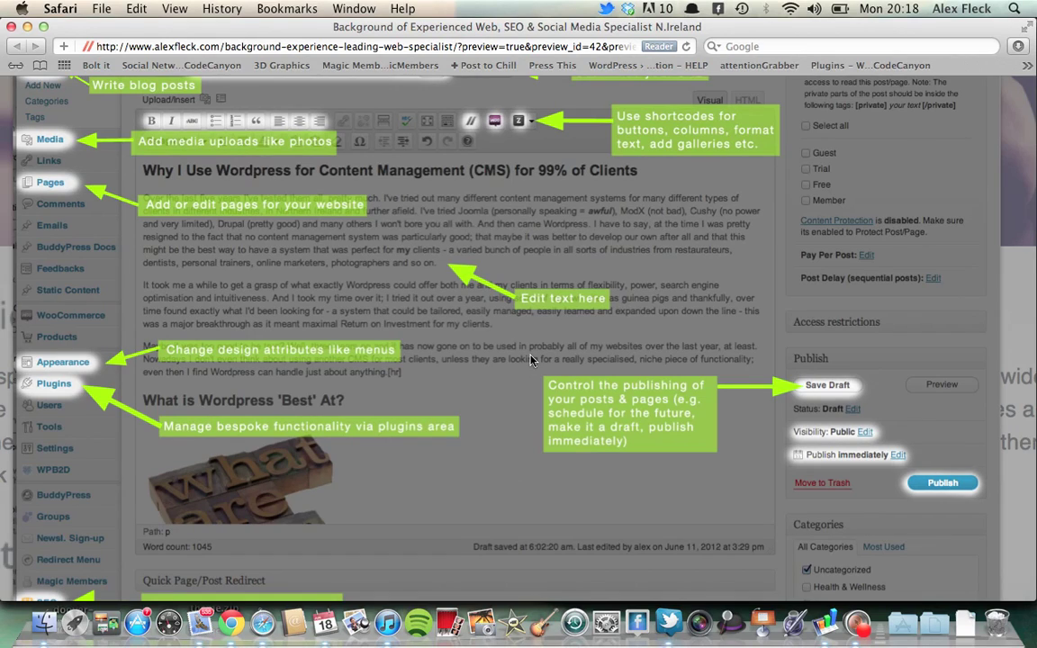
double_click(531, 359)
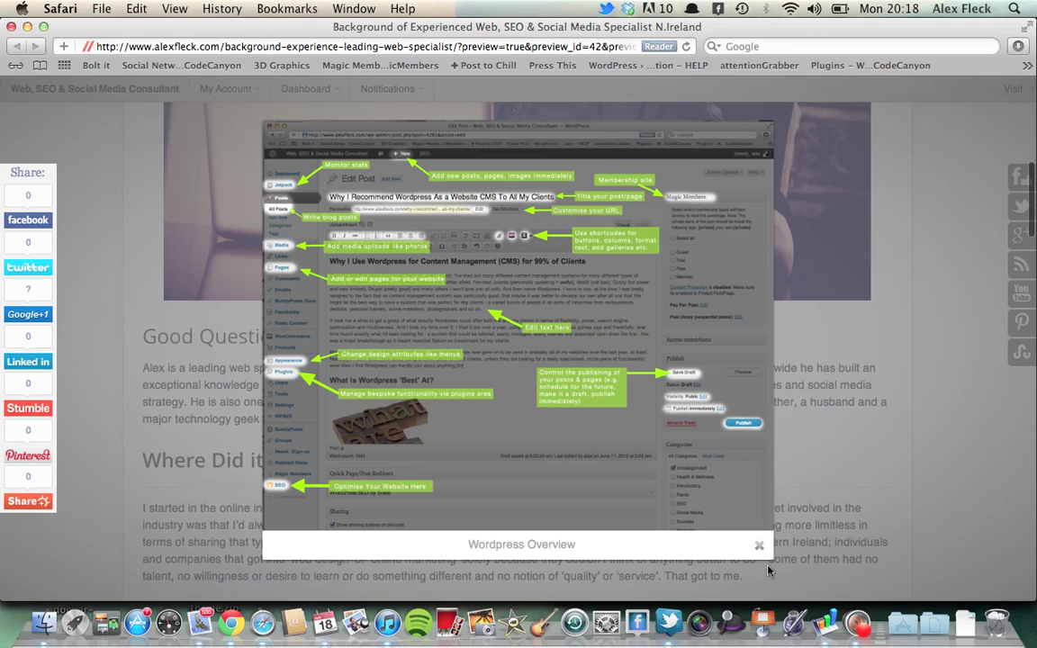
- Close the enlarged image in the page preview and go back to the WordPress dashboard
left_click(761, 547)
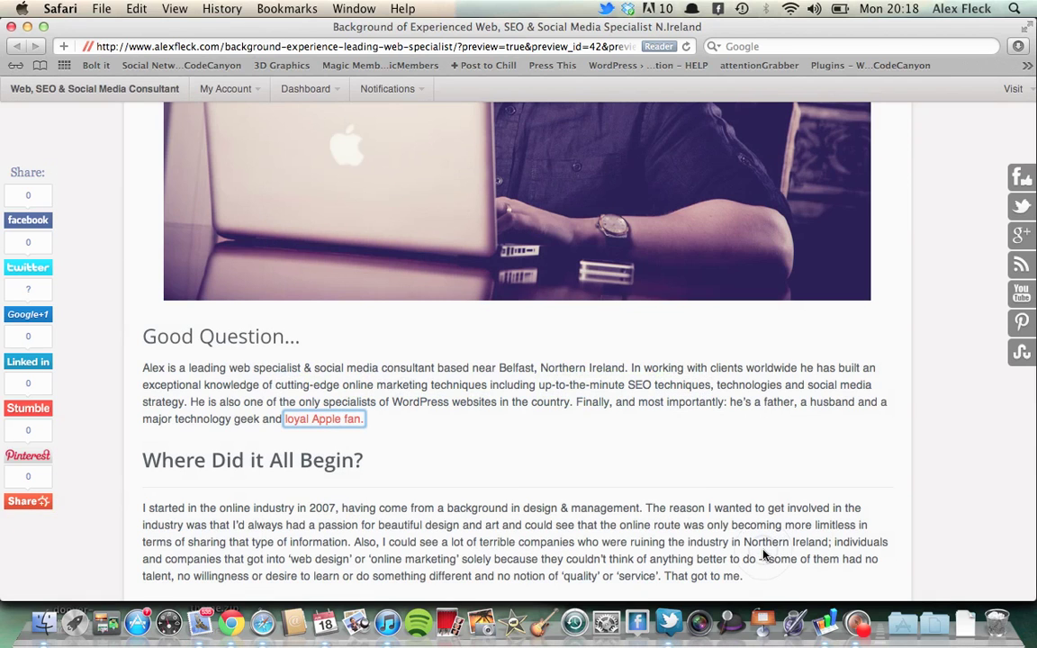
left_click(465, 429)
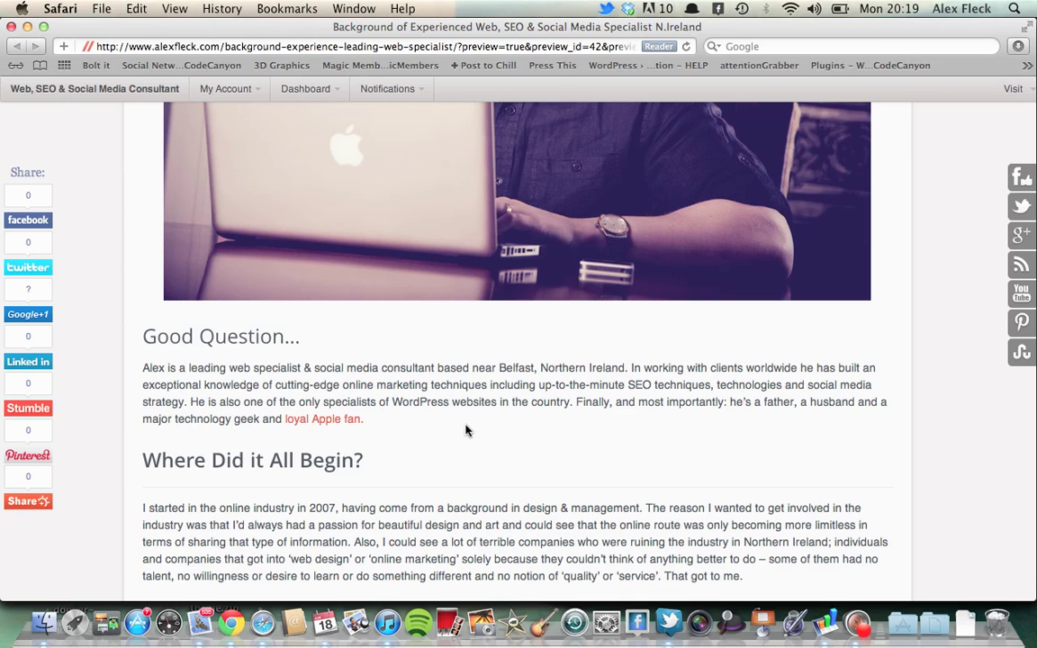
scroll(466, 431, "up", 10)
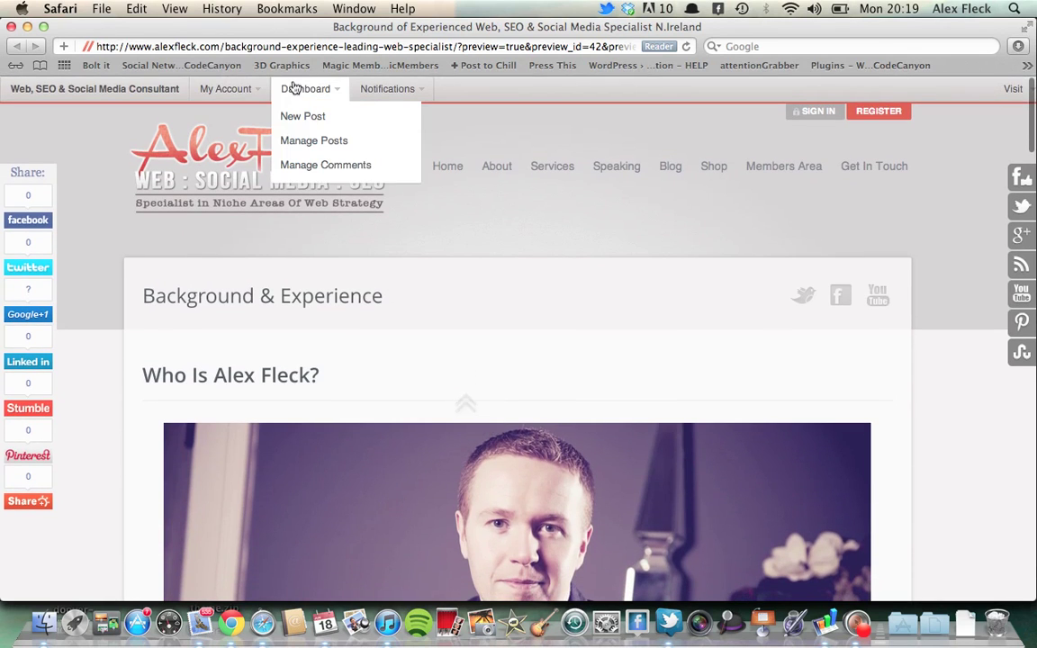
left_click(297, 89)
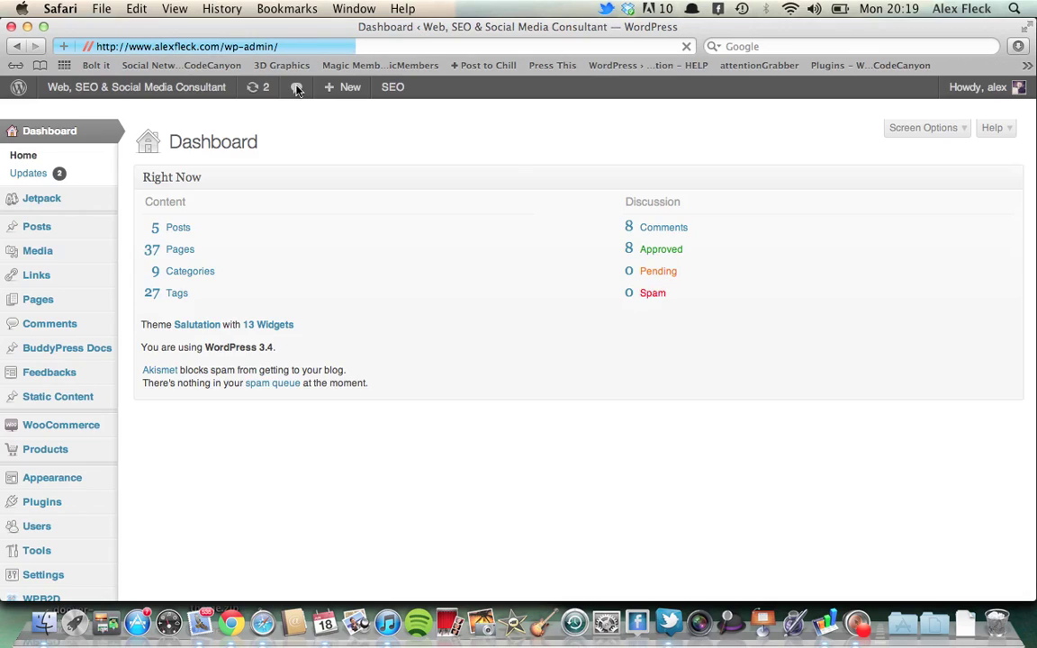
- Open the details of the web consultant portrait dated 2012/06/08 from the Media Library and select its file URL
mouse_move(36, 252)
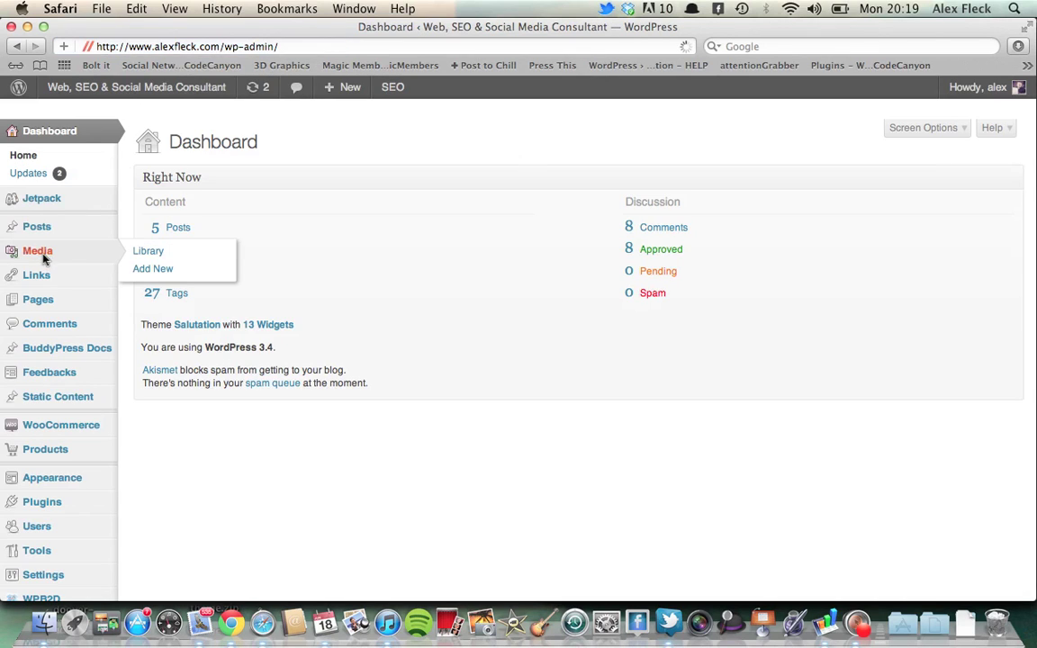
left_click(152, 253)
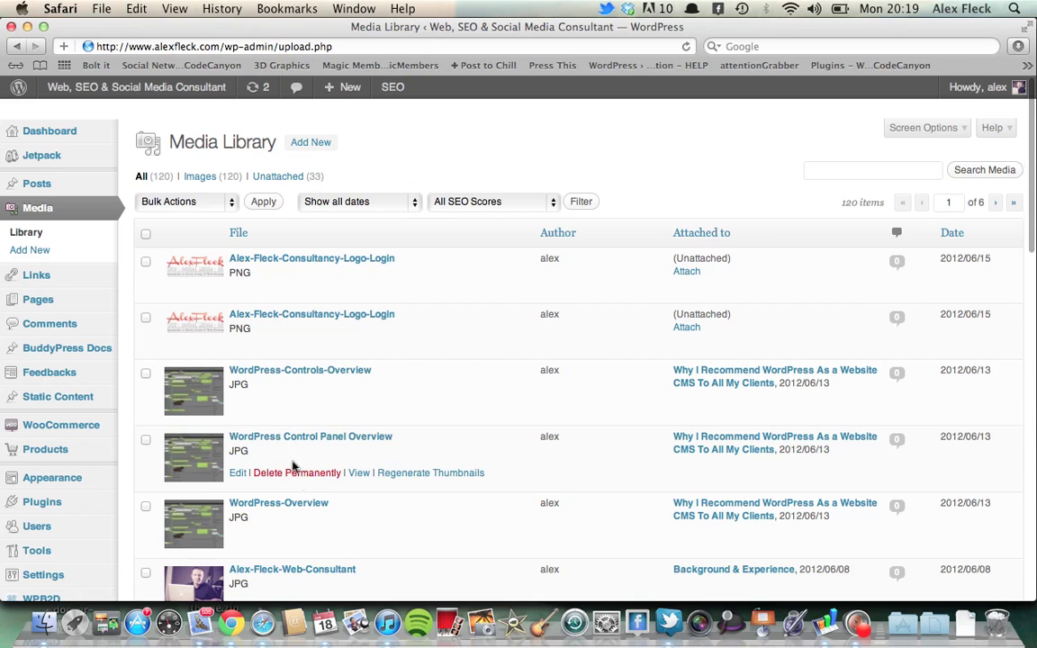
scroll(319, 532, "down", 3)
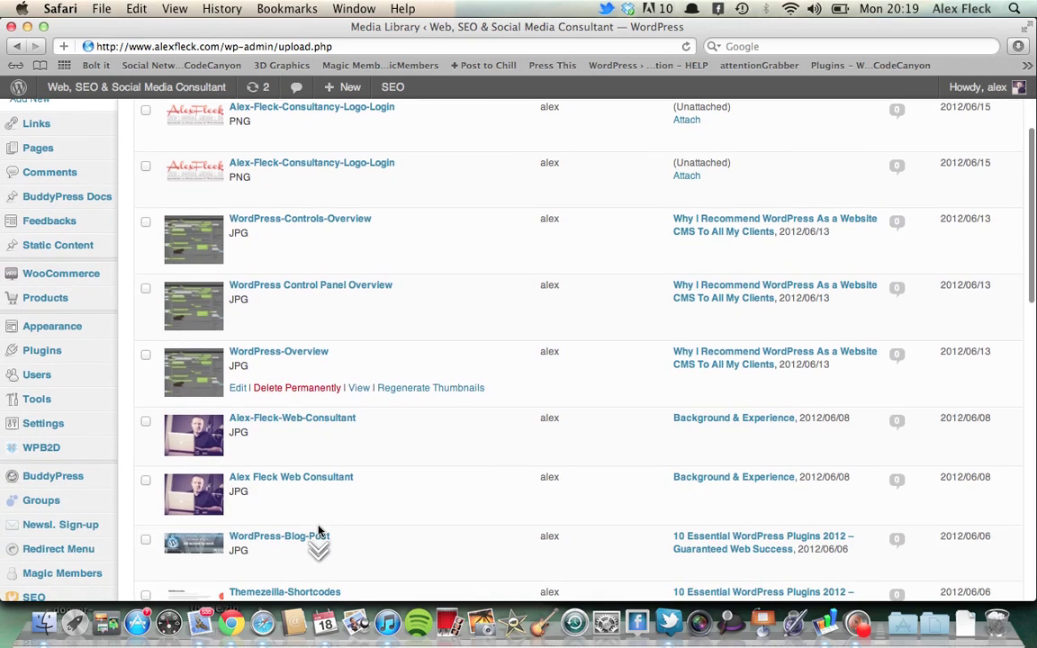
left_click(306, 412)
left_click(308, 424)
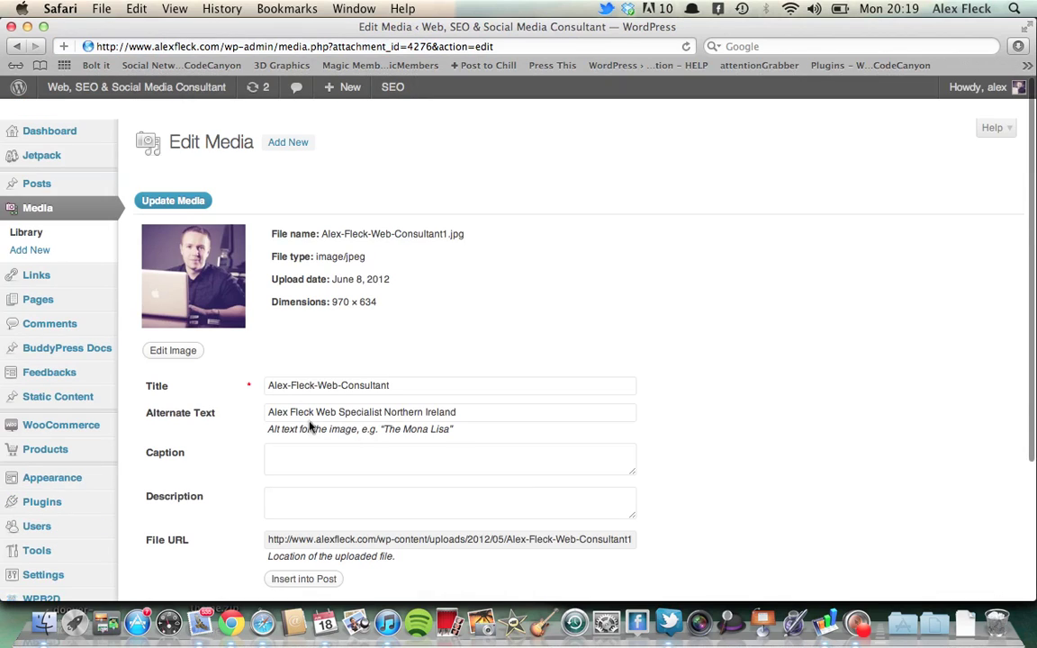
triple_click(437, 542)
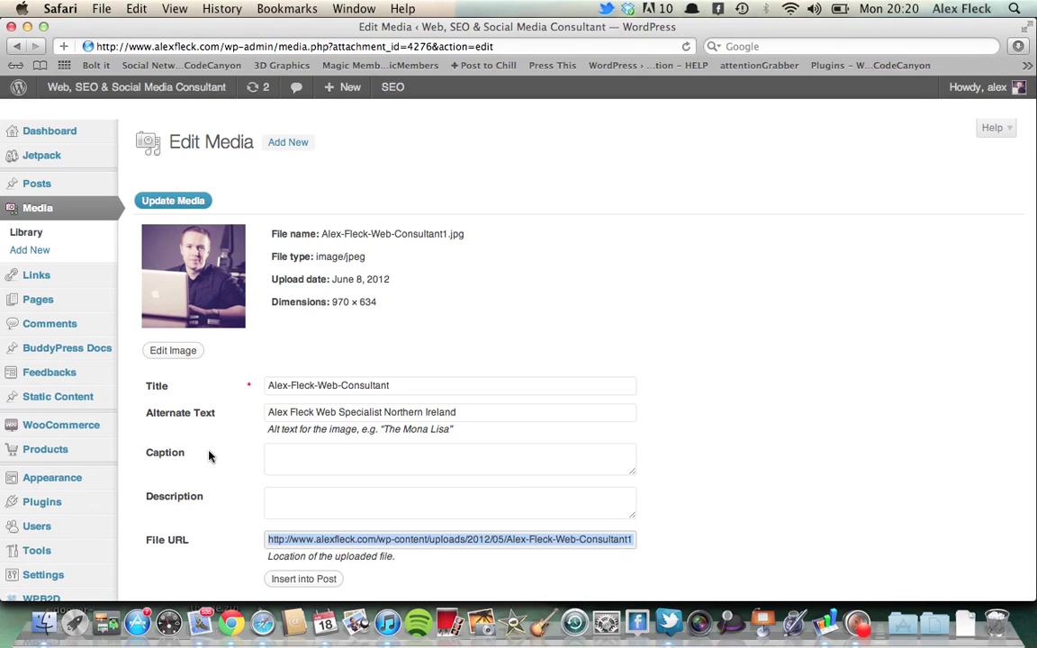
scroll(209, 457, "down", 4)
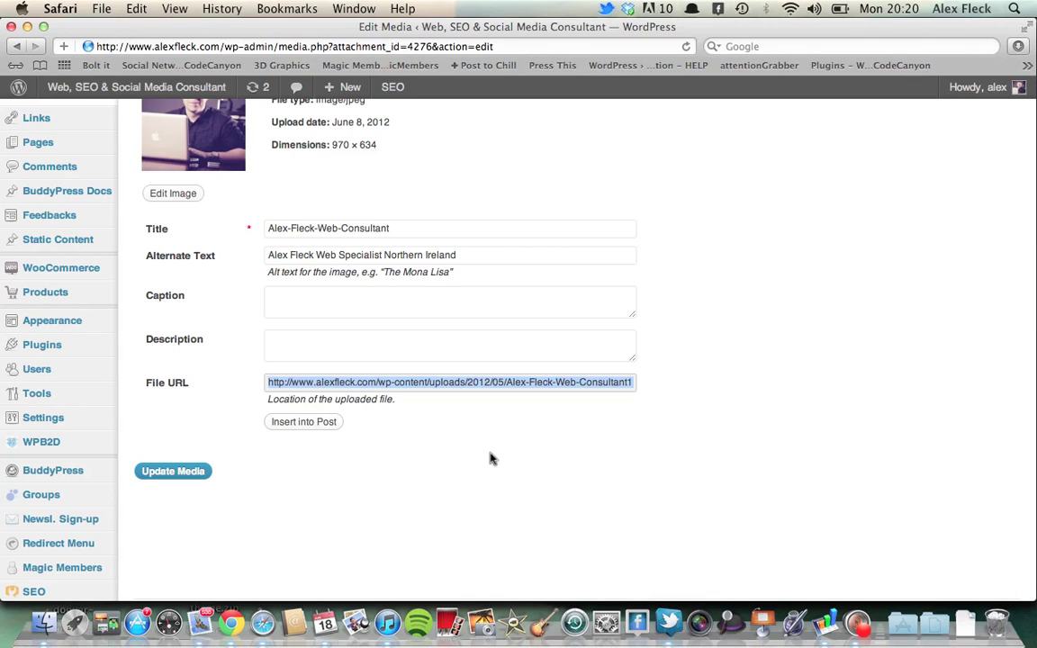
scroll(491, 460, "up", 4)
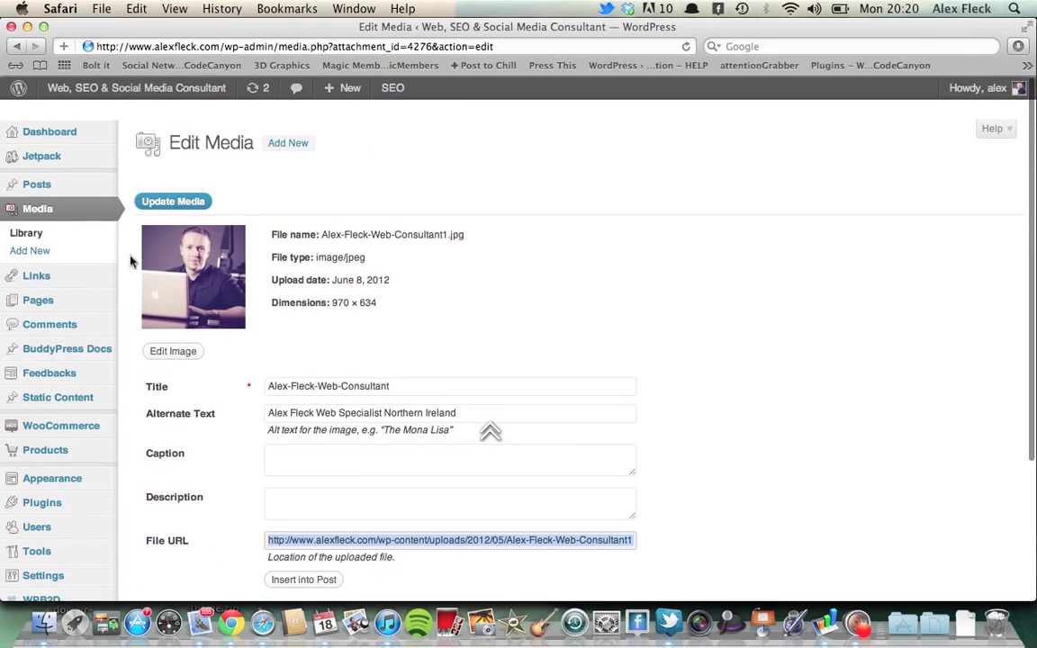
- Open the post "Why I Recommend WordPress As a Website CMS To All My Clients" for editing and add an empty paragraph below its first heading
mouse_move(63, 192)
left_click(144, 189)
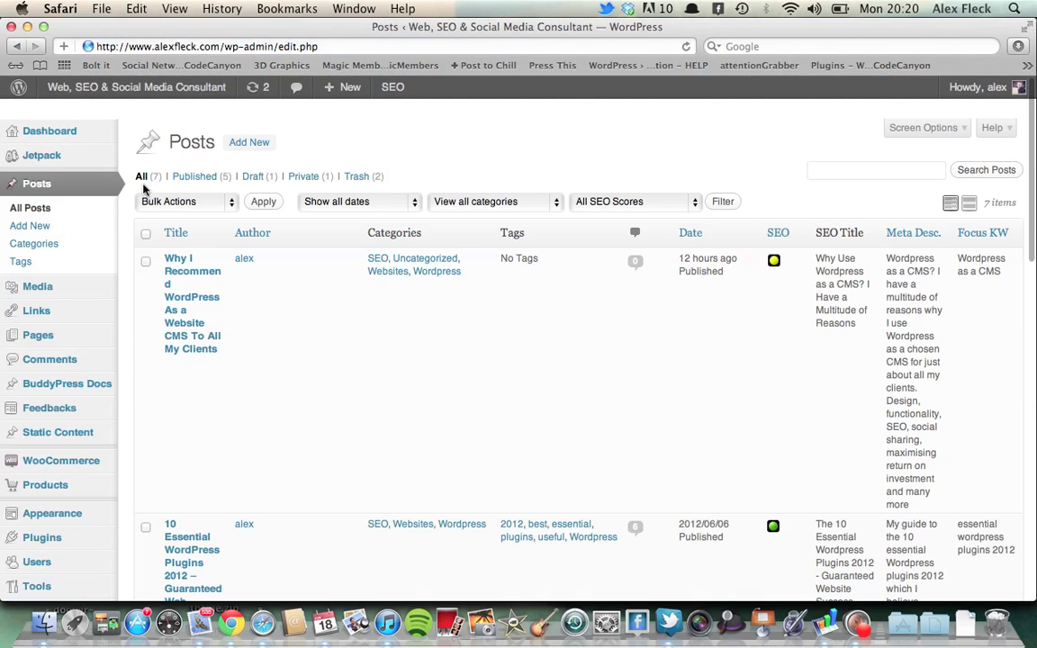
left_click(185, 284)
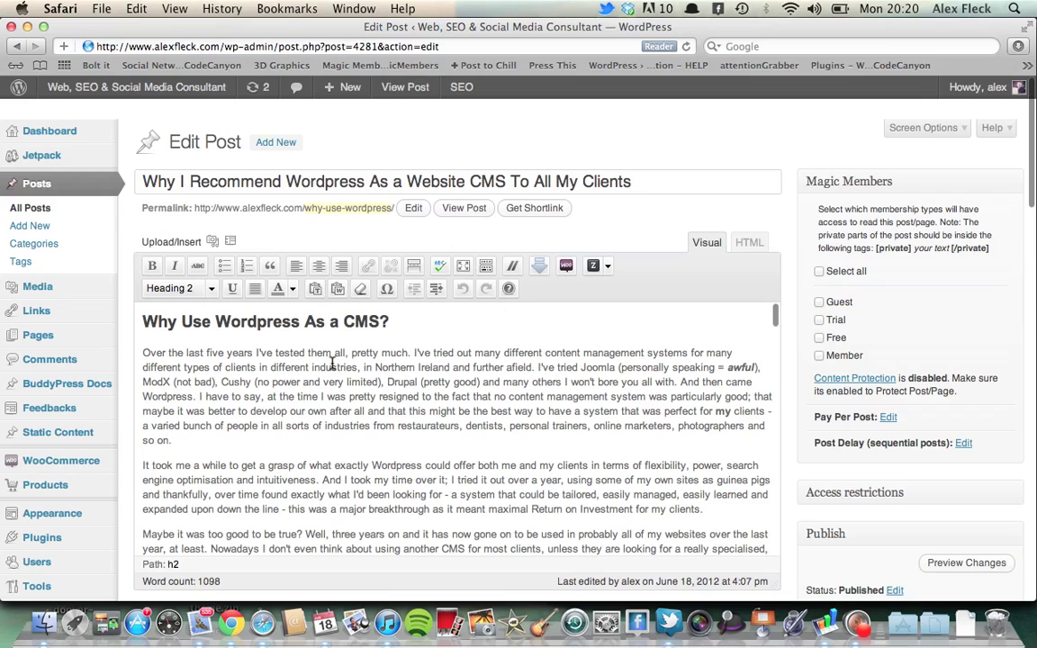
left_click(412, 326)
key("Return")
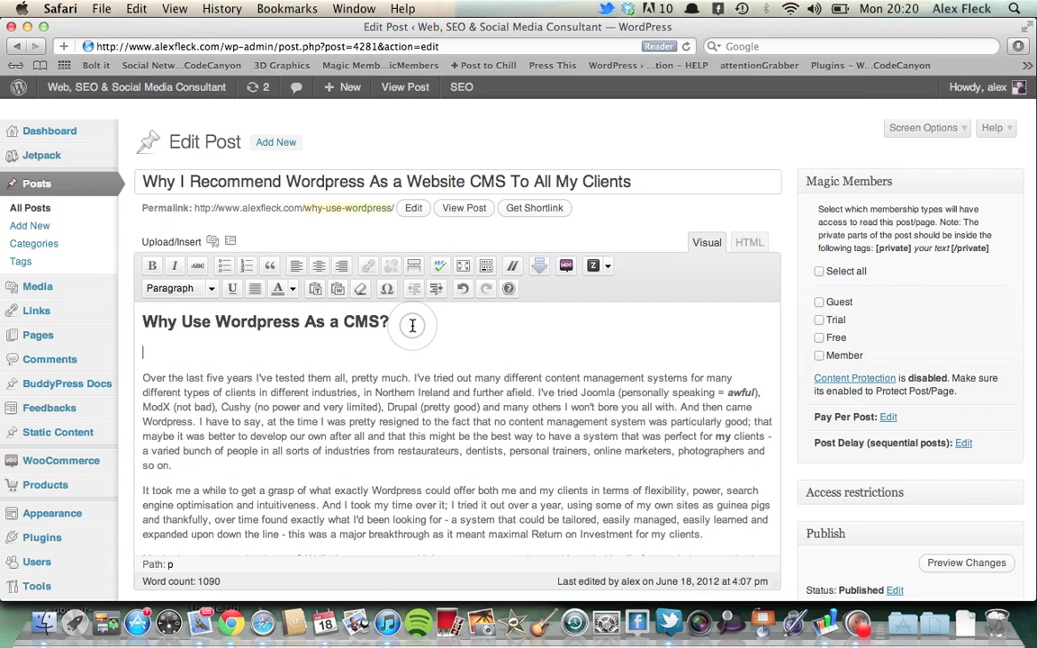
left_click(608, 270)
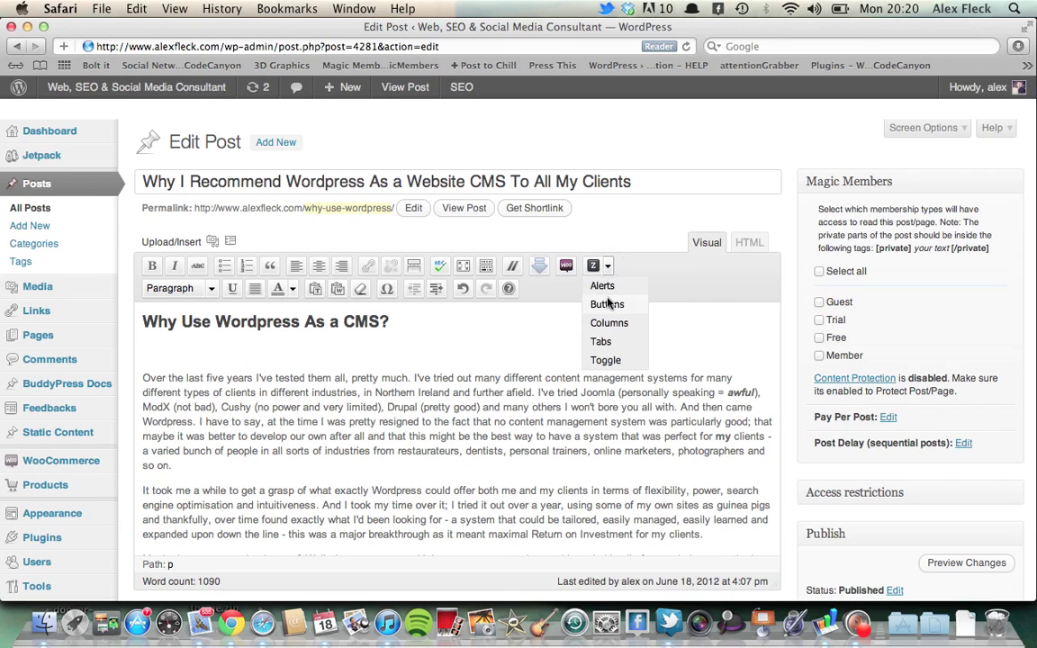
left_click(608, 305)
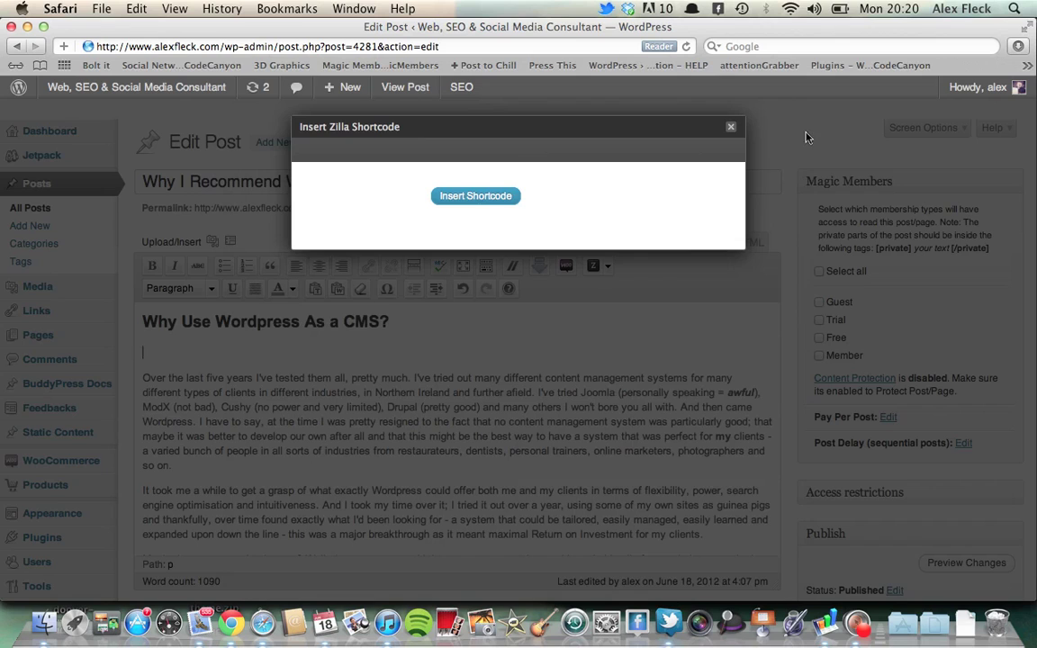
left_click(731, 127)
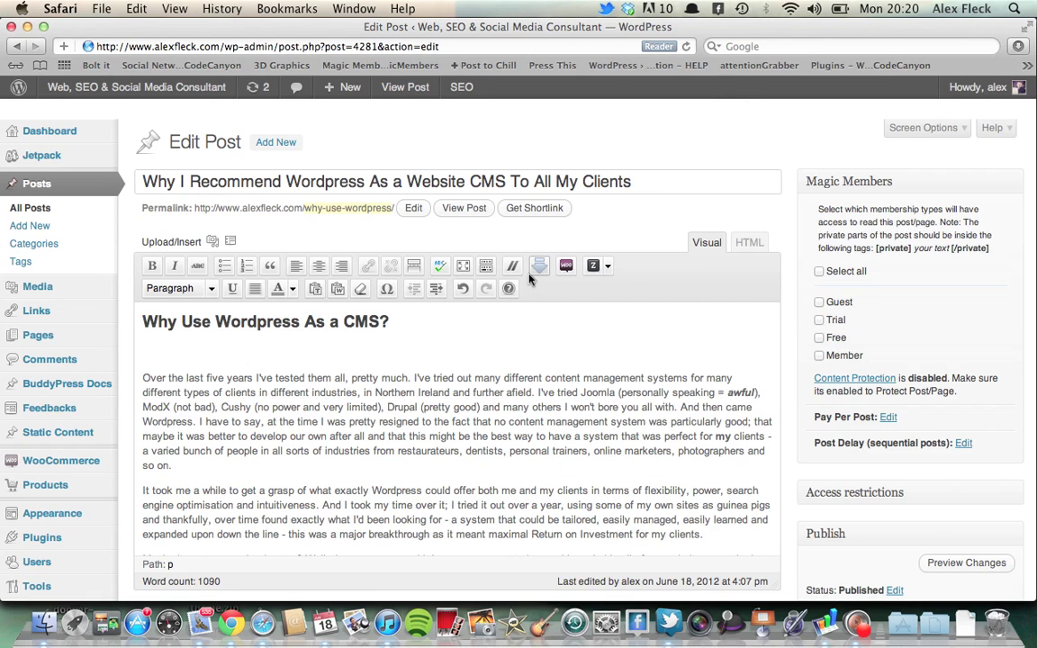
- Insert a "Button with link" style shortcode into the empty paragraph below "Why Use Wordpress As a CMS?"
left_click(514, 268)
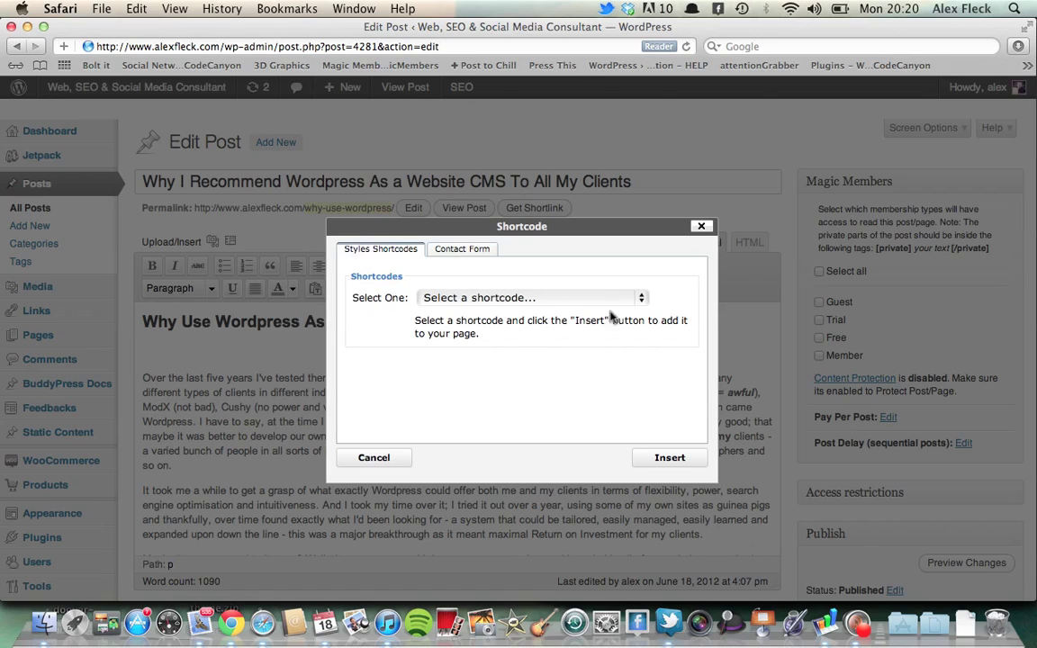
left_click(643, 305)
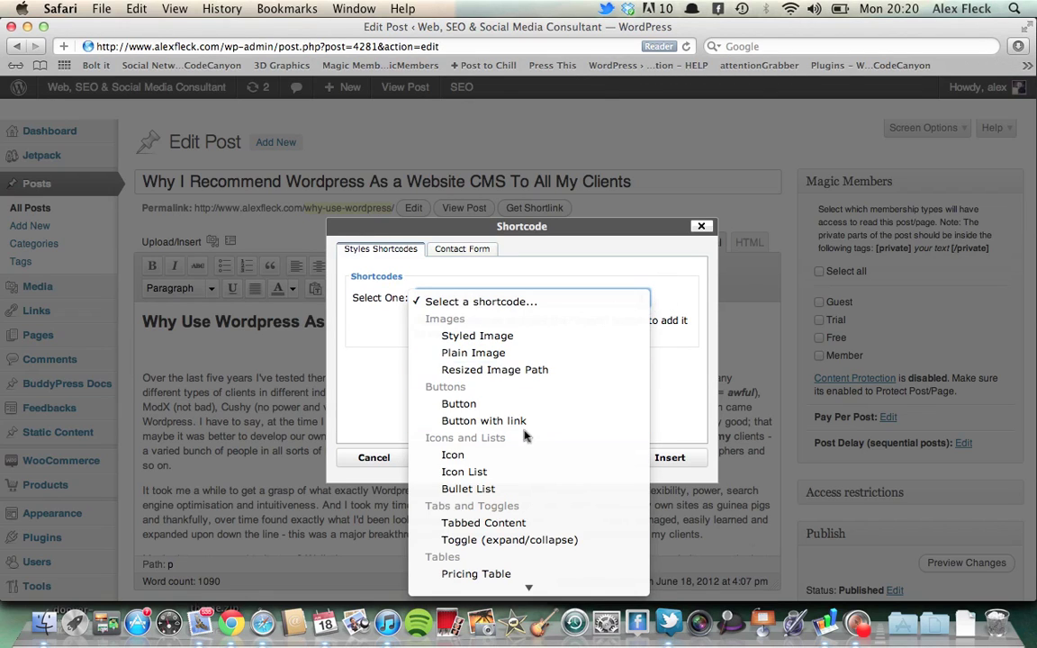
left_click(501, 402)
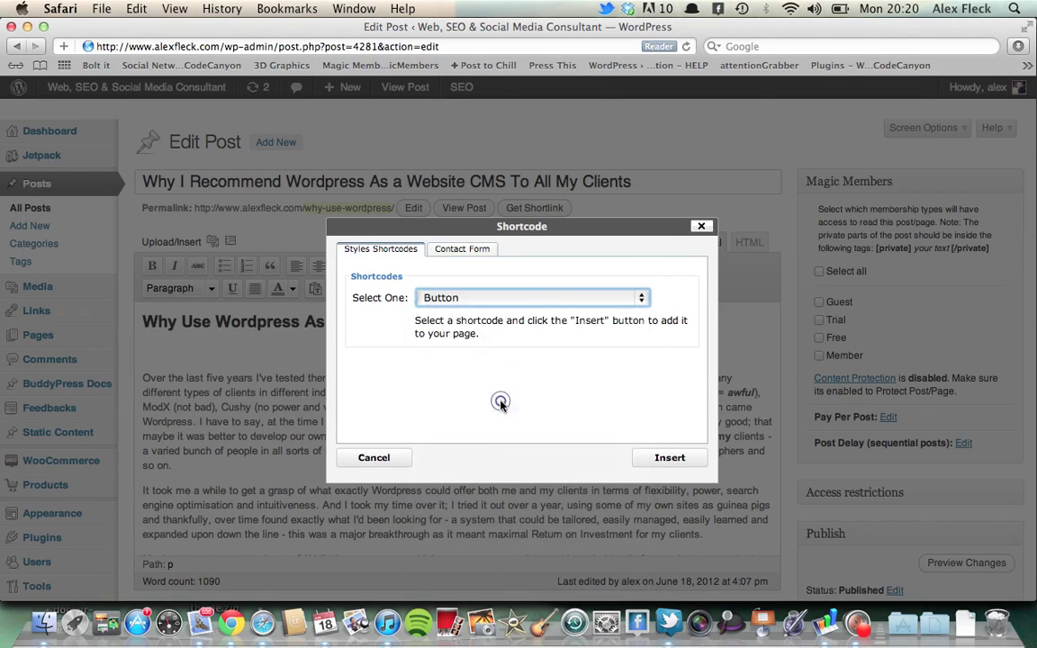
left_click(642, 299)
left_click(567, 321)
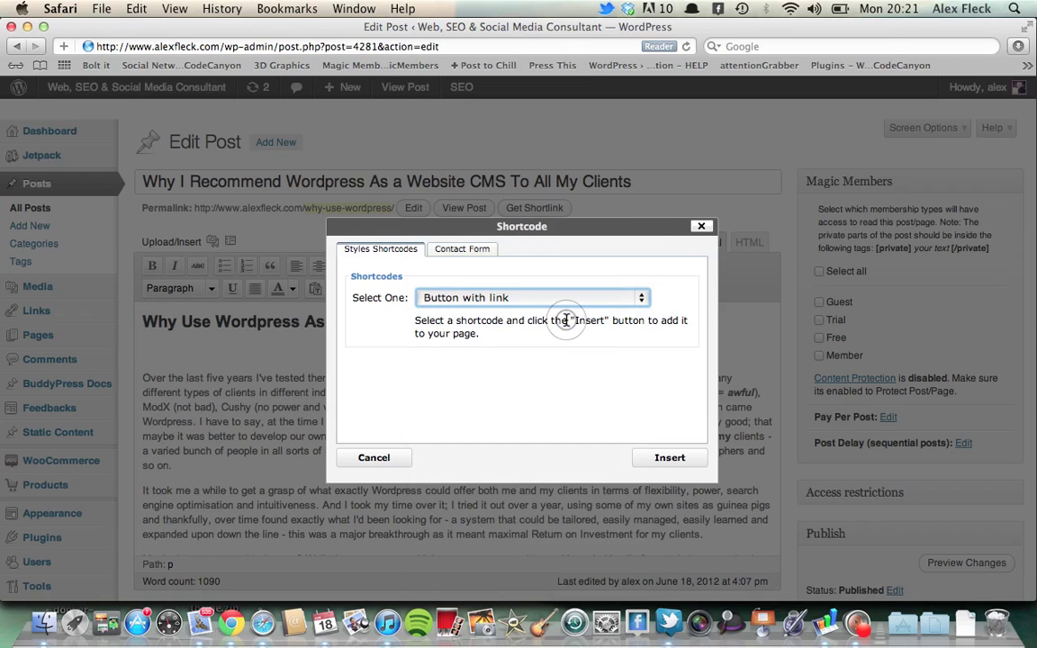
left_click(666, 458)
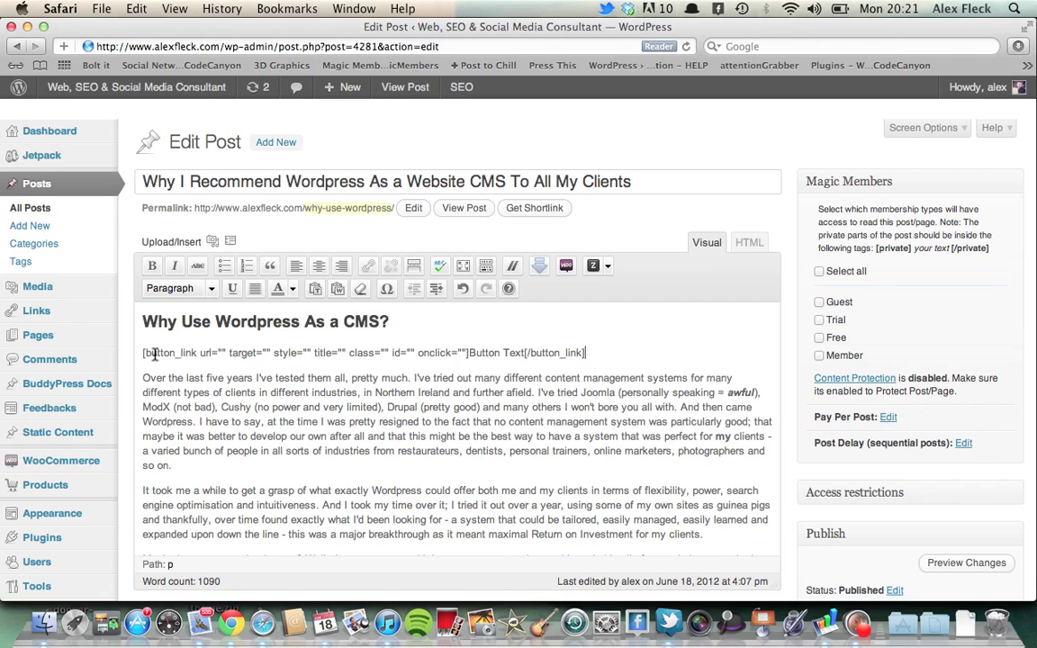
left_click(222, 353)
type("http://www.alexfleck.com/wp-content/uploads/2012/06/Wordpress-Controls-Overview.jpg")
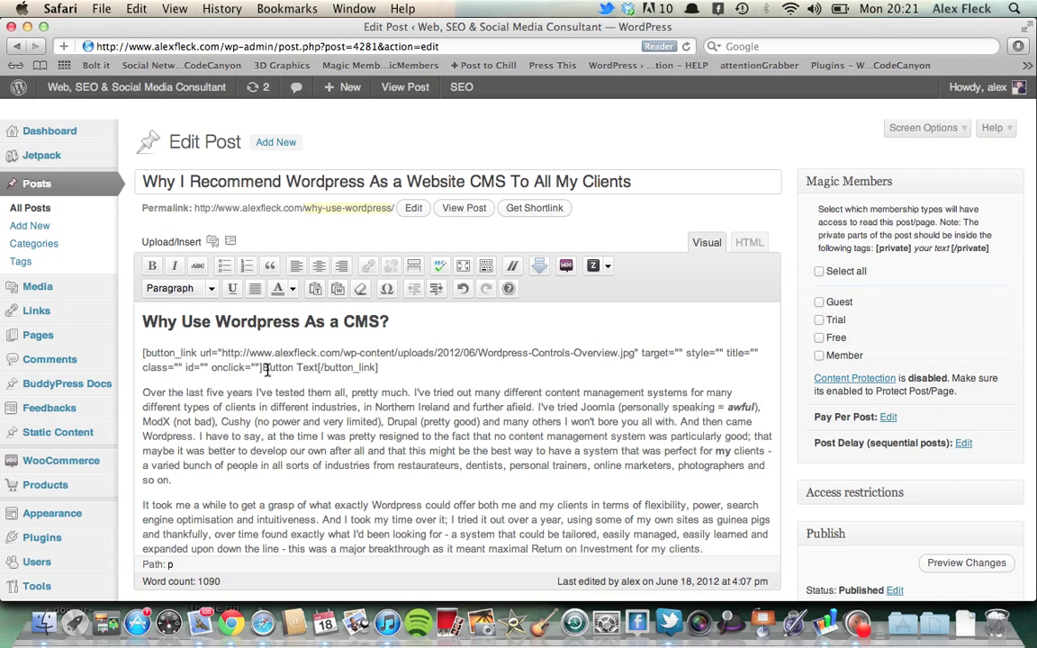
left_click_drag(262, 367, 318, 369)
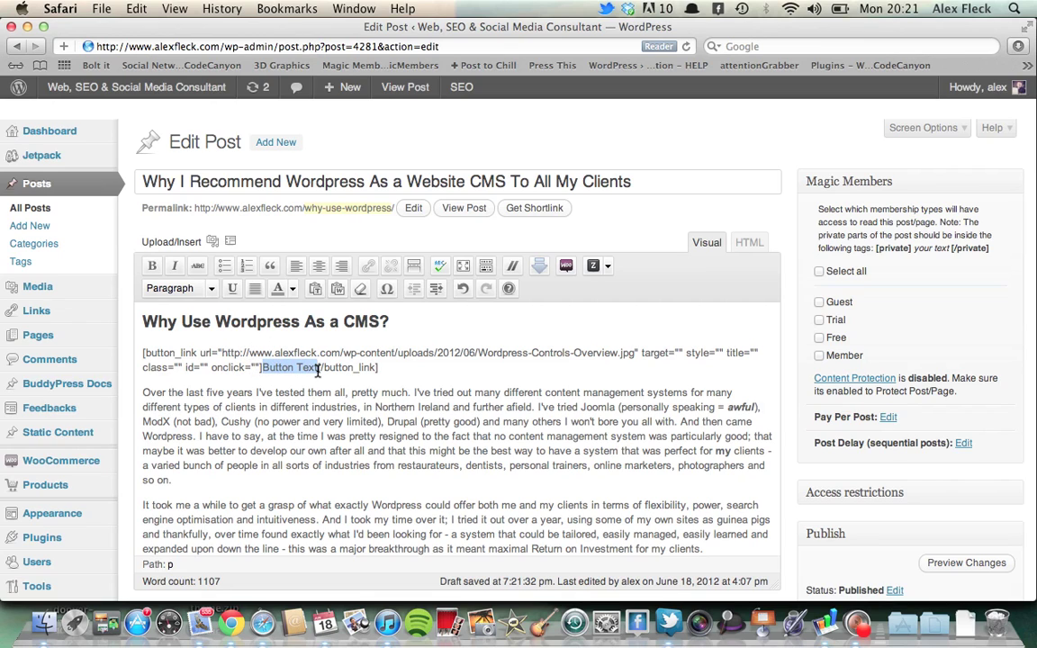
type("Visit ")
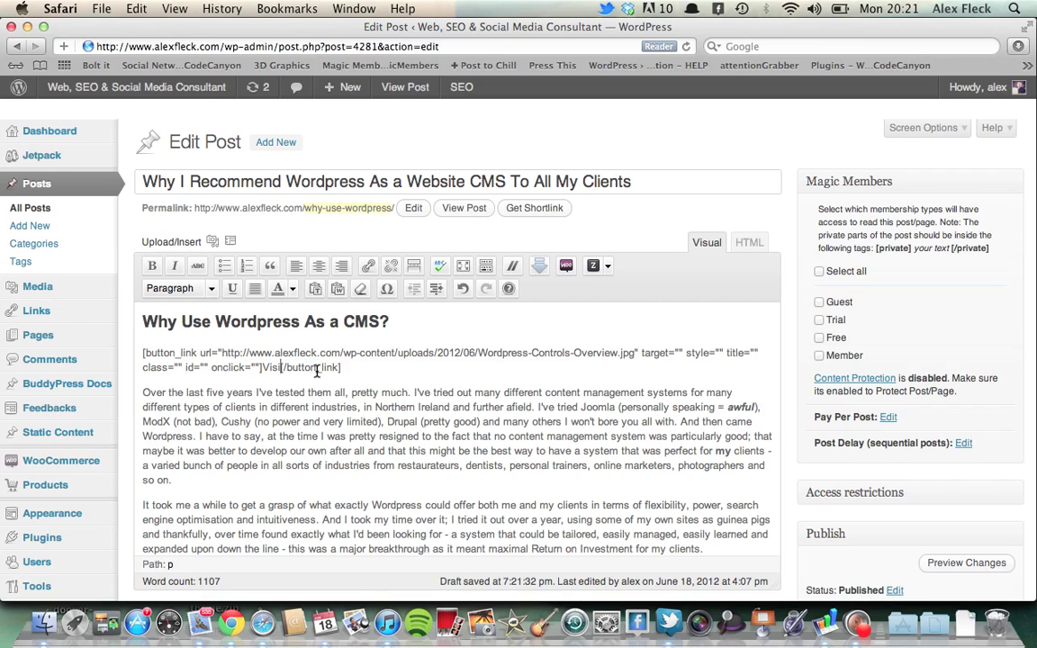
type("My Wordpr")
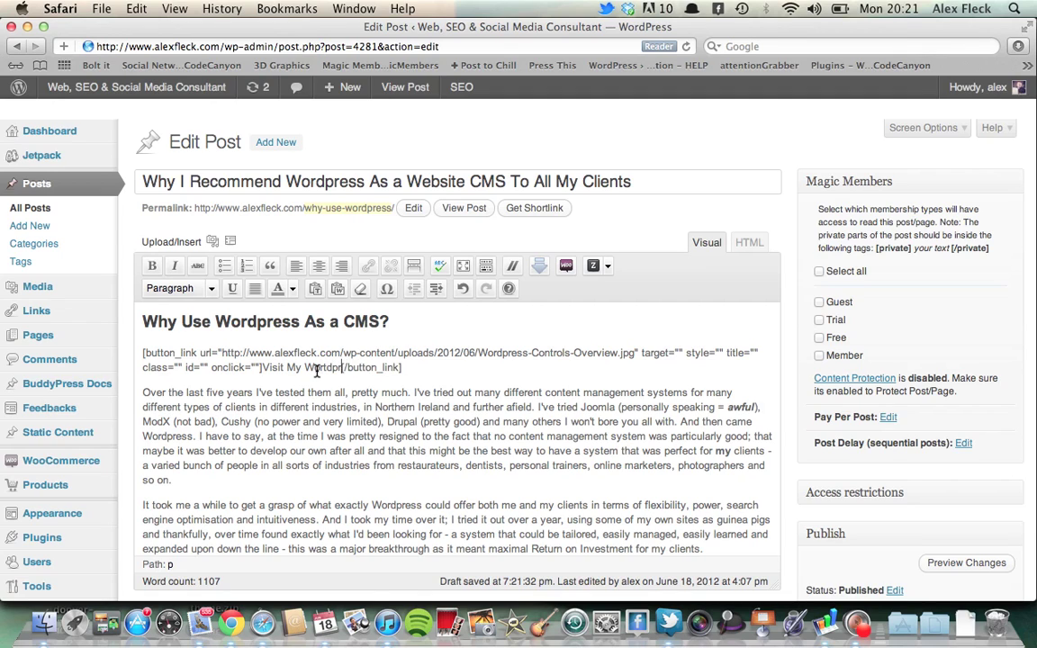
type("ess Overview")
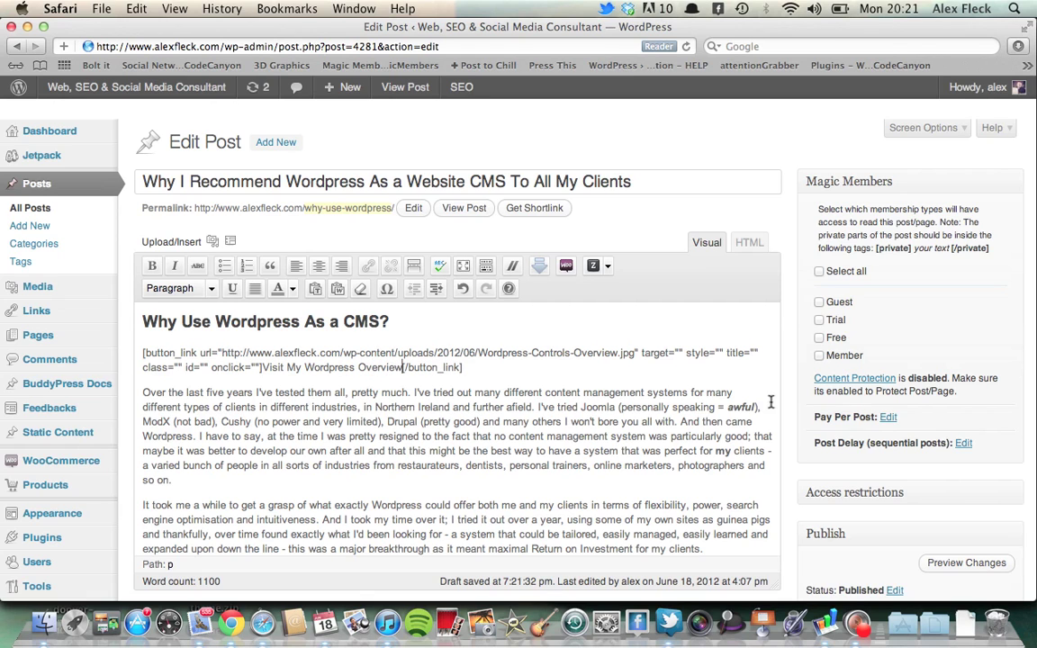
- Preview the post with its unpublished changes
scroll(933, 523, "down", 3)
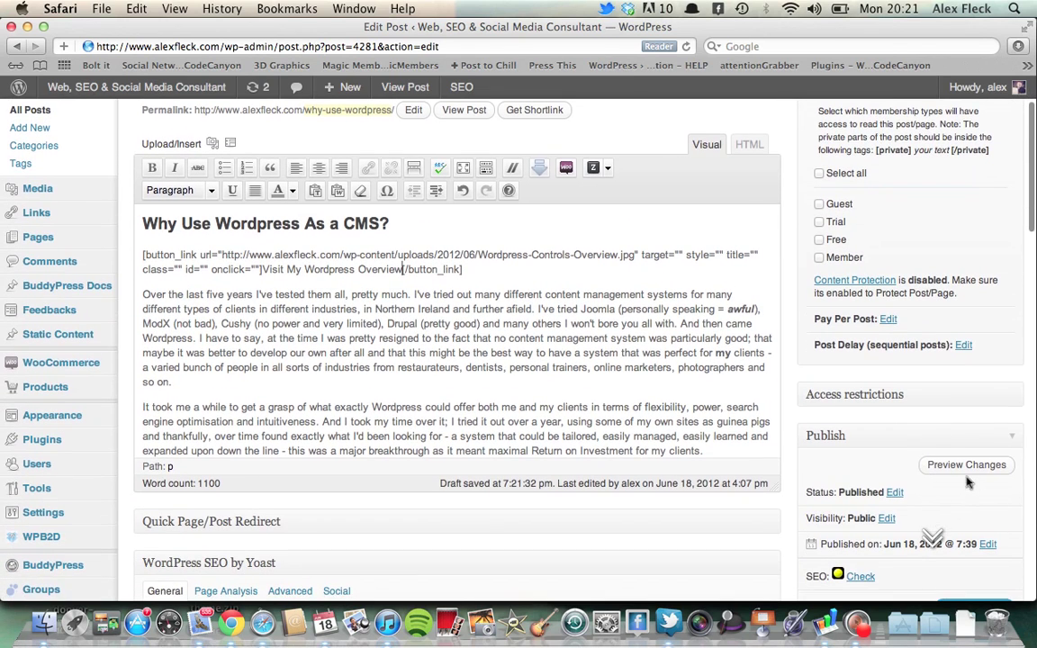
scroll(964, 475, "down", 2)
scroll(963, 477, "down", 2)
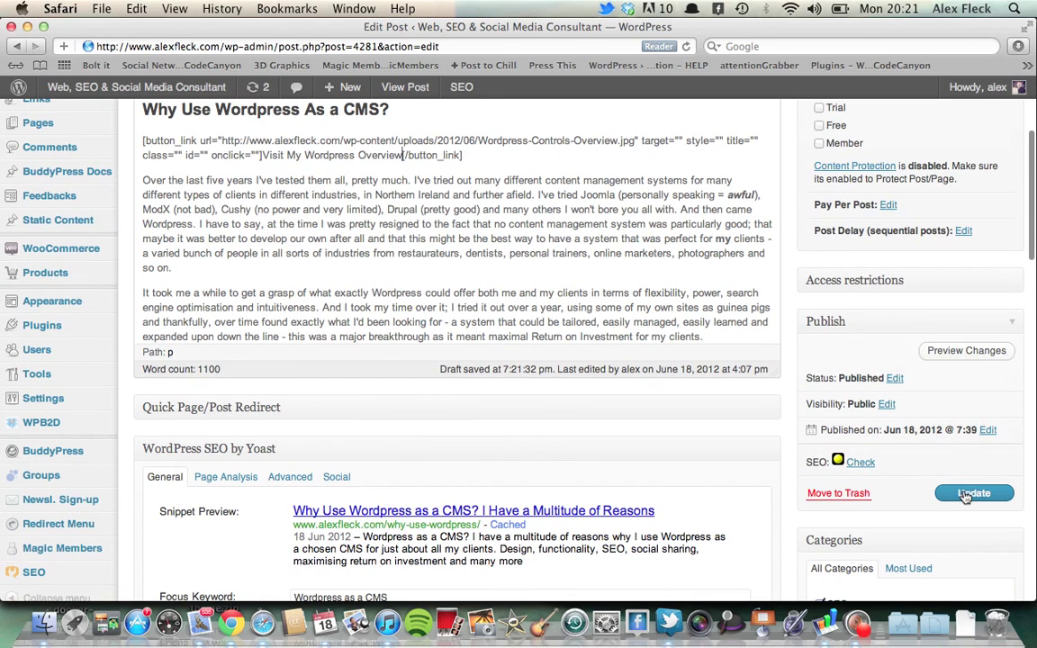
right_click(961, 358)
left_click(871, 319)
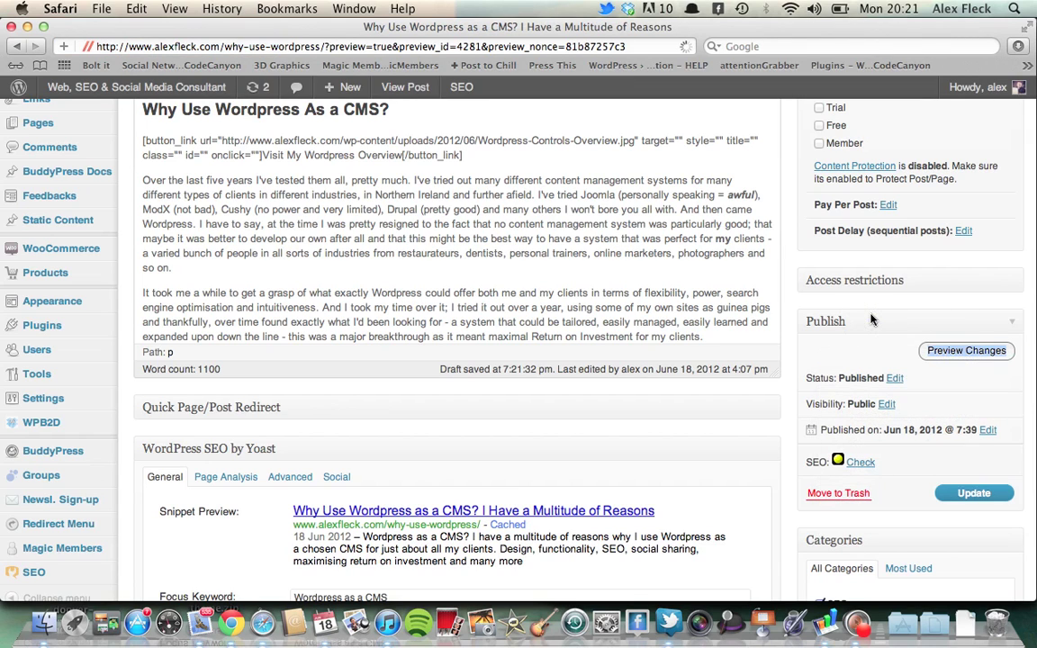
left_click(943, 349)
right_click(943, 350)
- Test the "Visit My WordPress Overview" button in the post preview, close the linked image and return to the post editor
left_click(417, 401)
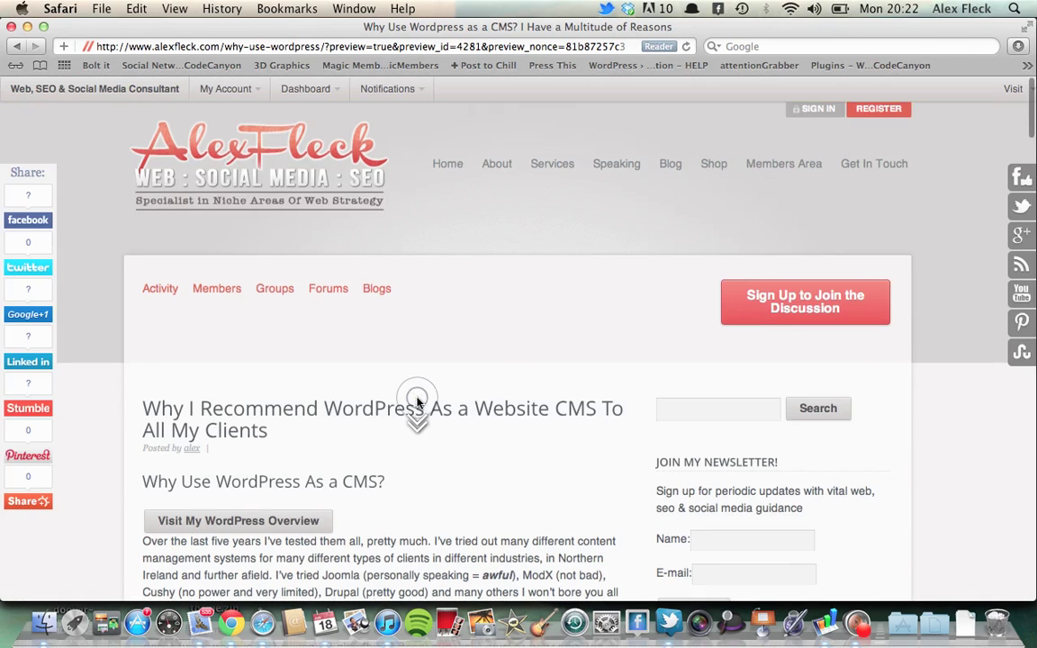
scroll(418, 406, "down", 5)
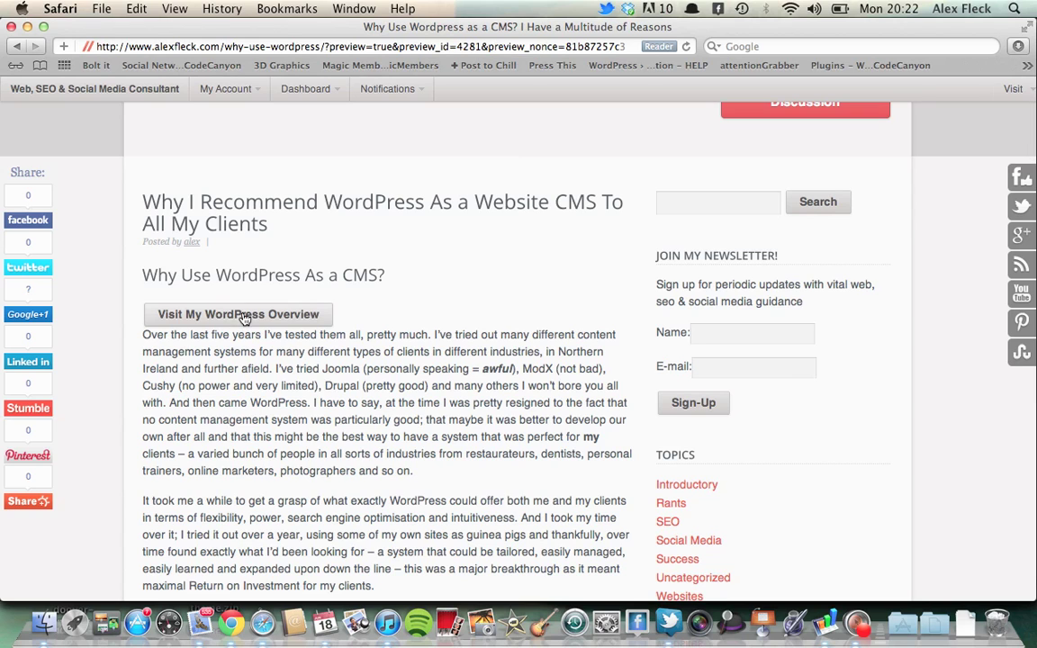
left_click(241, 315)
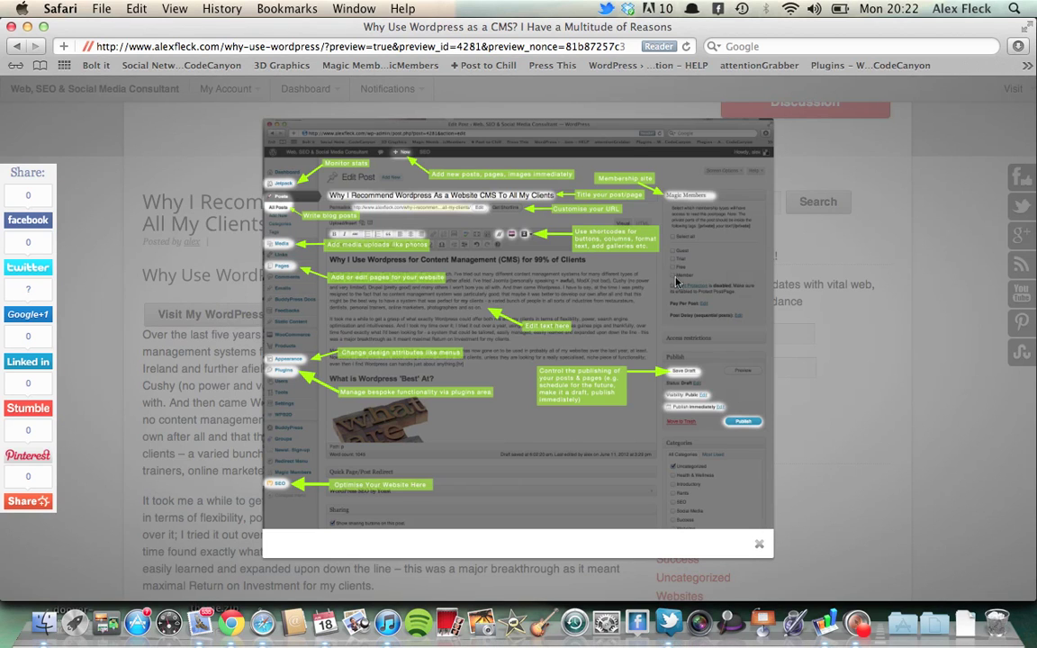
left_click(761, 546)
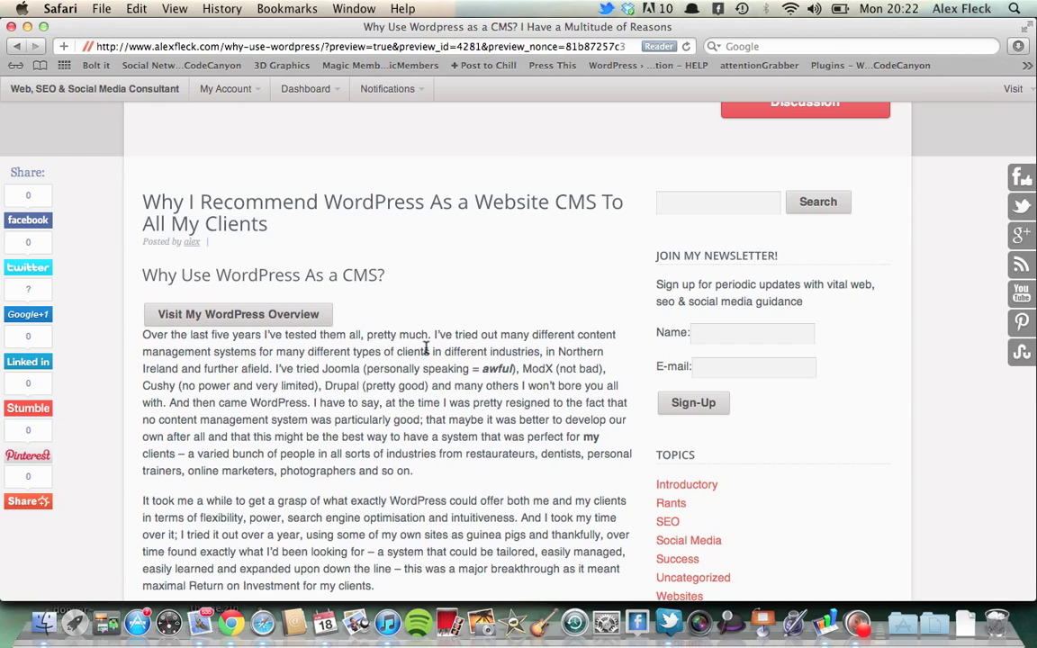
left_click(14, 46)
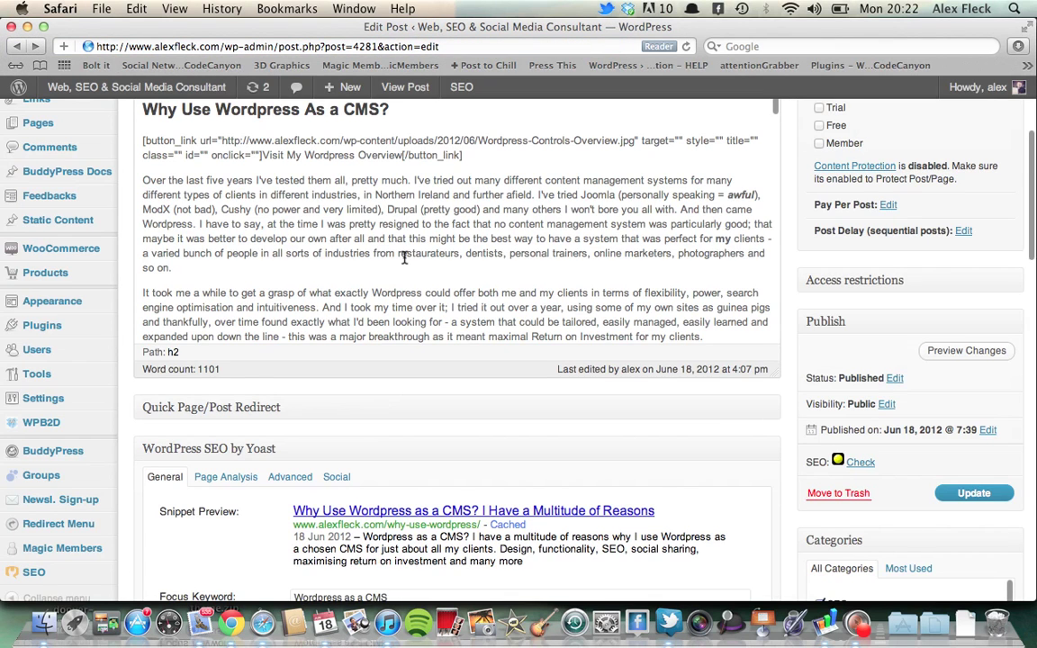
- Center the button_link shortcode below "Why Use Wordpress As a CMS?" and add an empty paragraph after it
scroll(458, 254, "up", 2)
left_click_drag(462, 253, 122, 225)
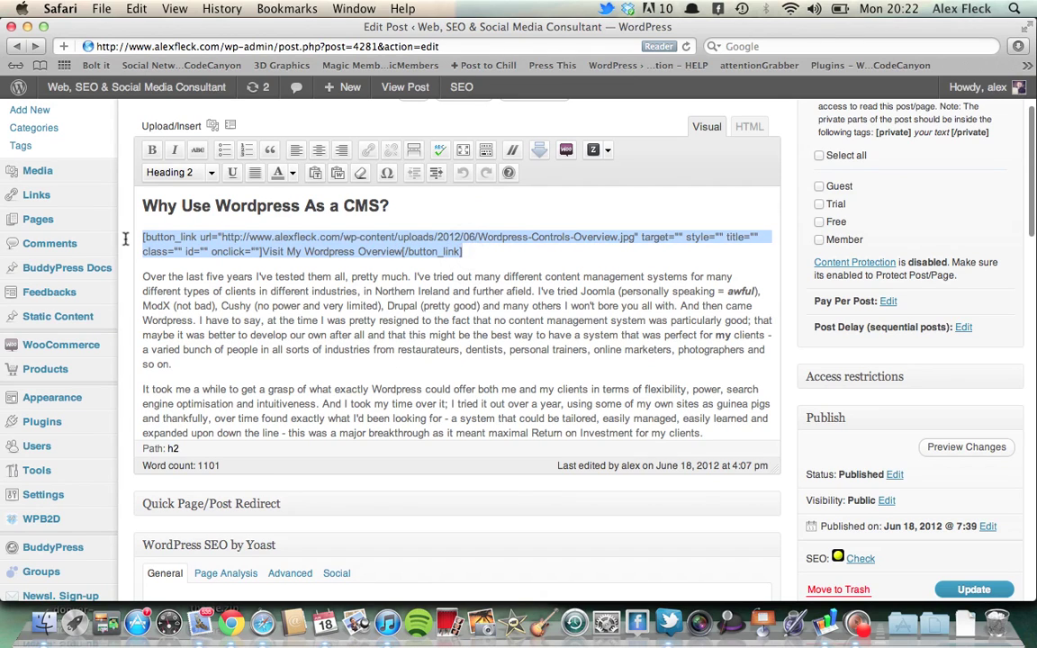
left_click(319, 150)
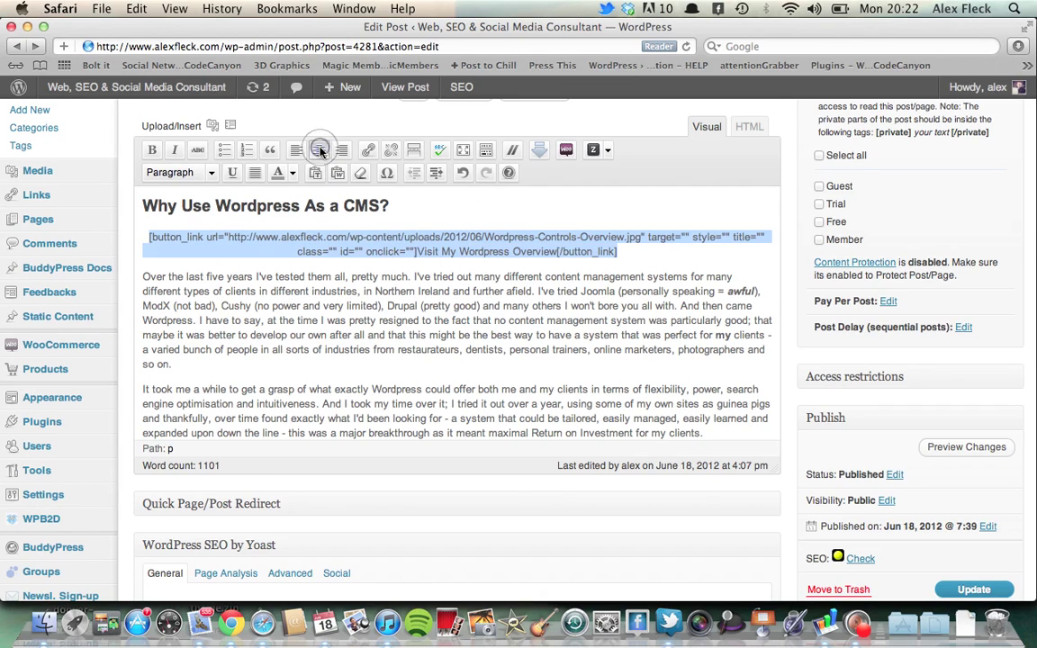
left_click(625, 259)
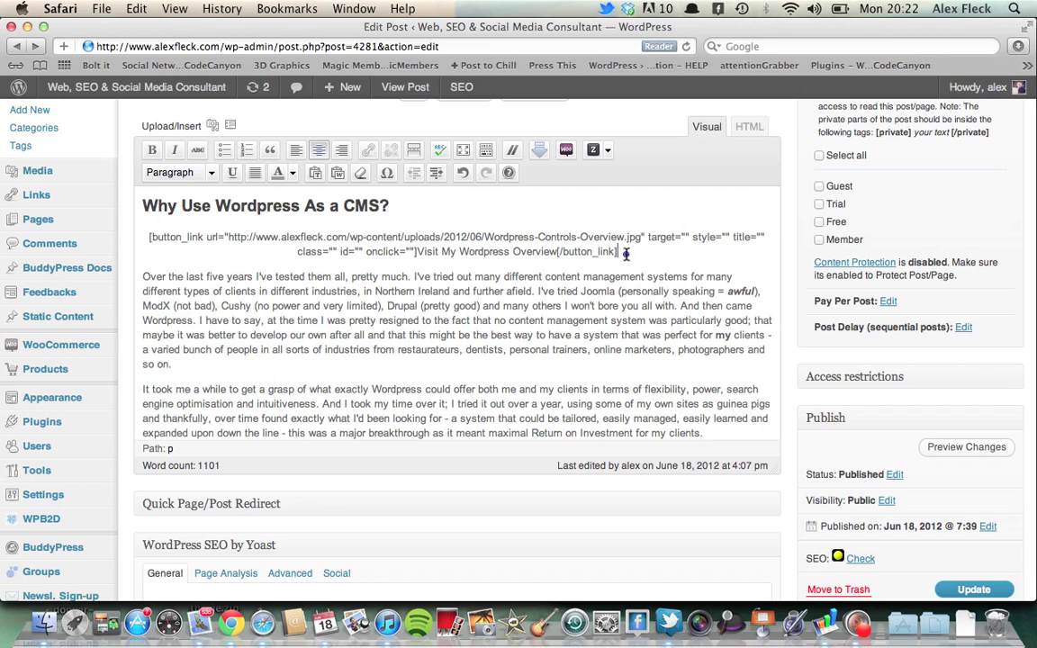
key("Return")
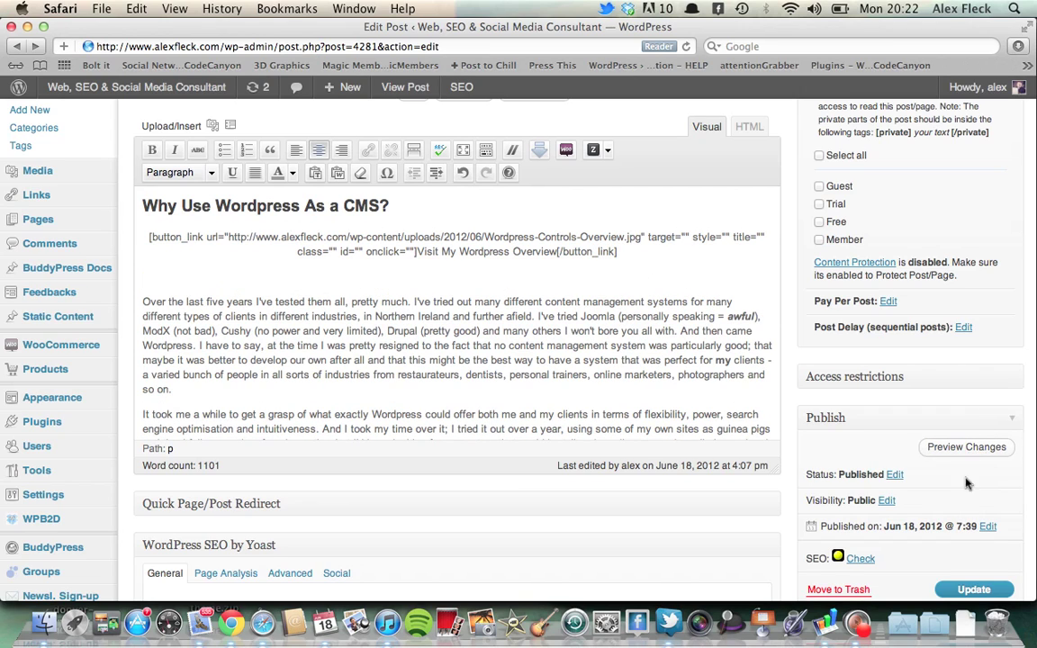
- Update the published post and open its preview
left_click(969, 591)
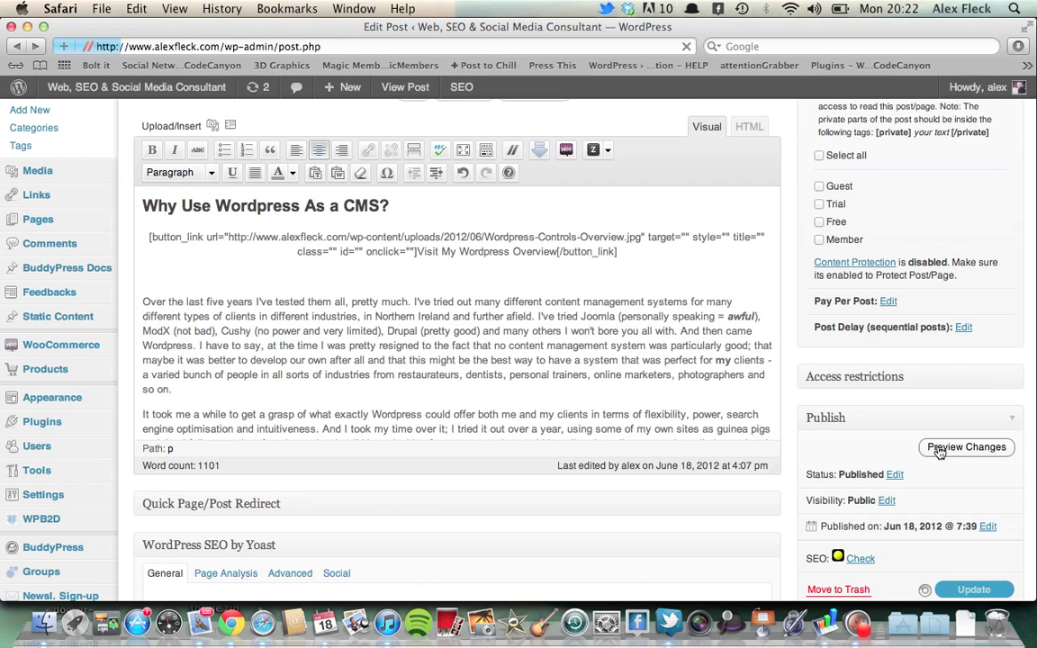
left_click(961, 324)
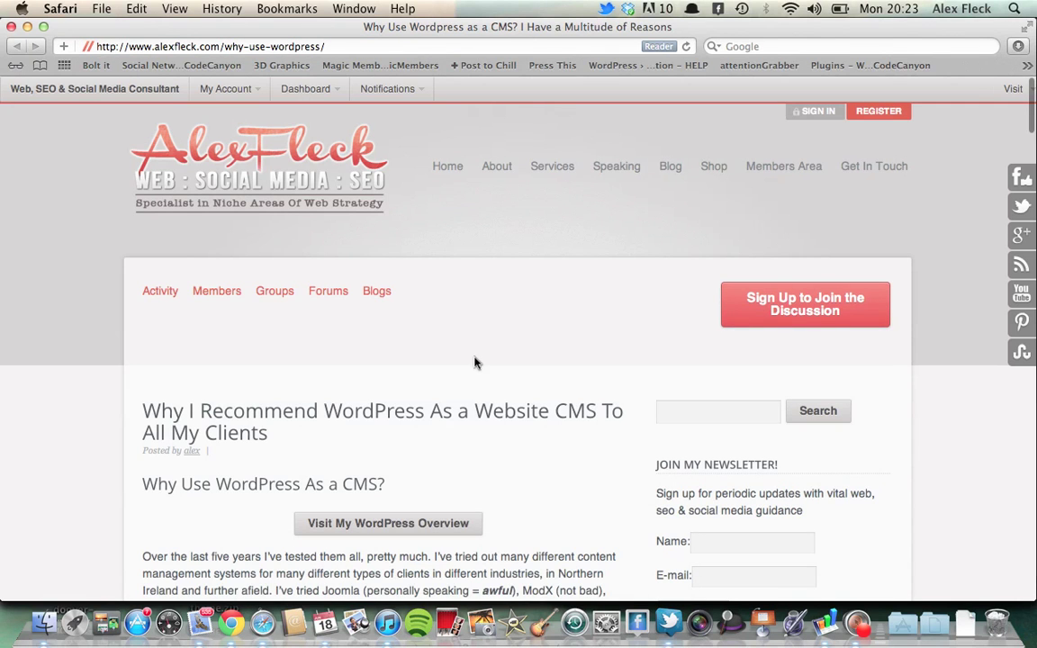
- Test the centered "Visit My WordPress Overview" button on the post page, close the linked image and look through the rest of the page
scroll(509, 387, "down", 5)
scroll(509, 388, "down", 1)
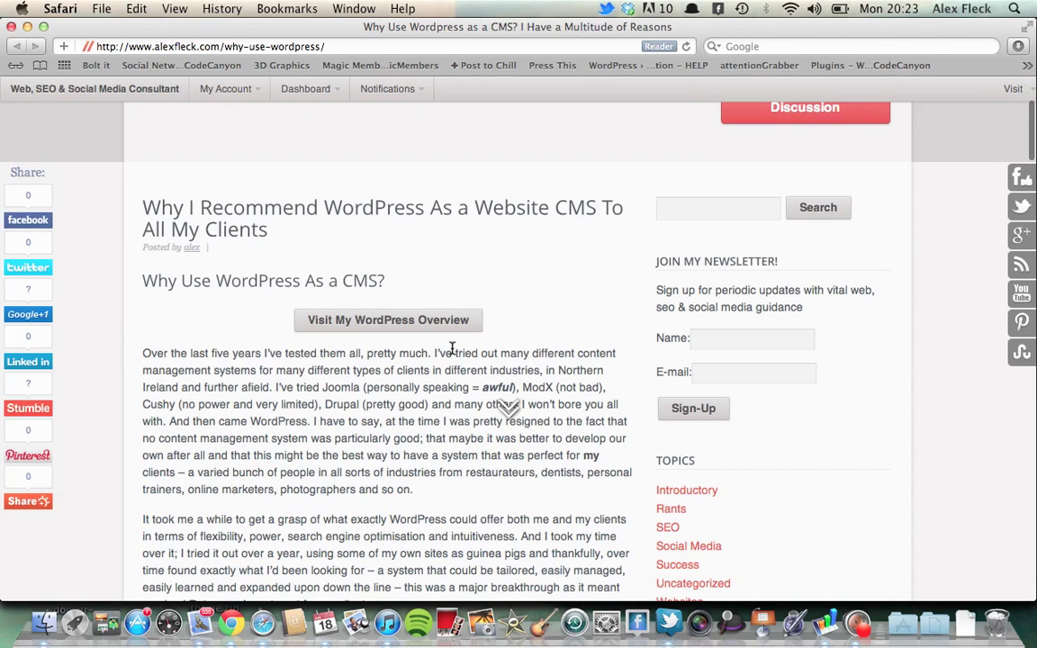
left_click(395, 326)
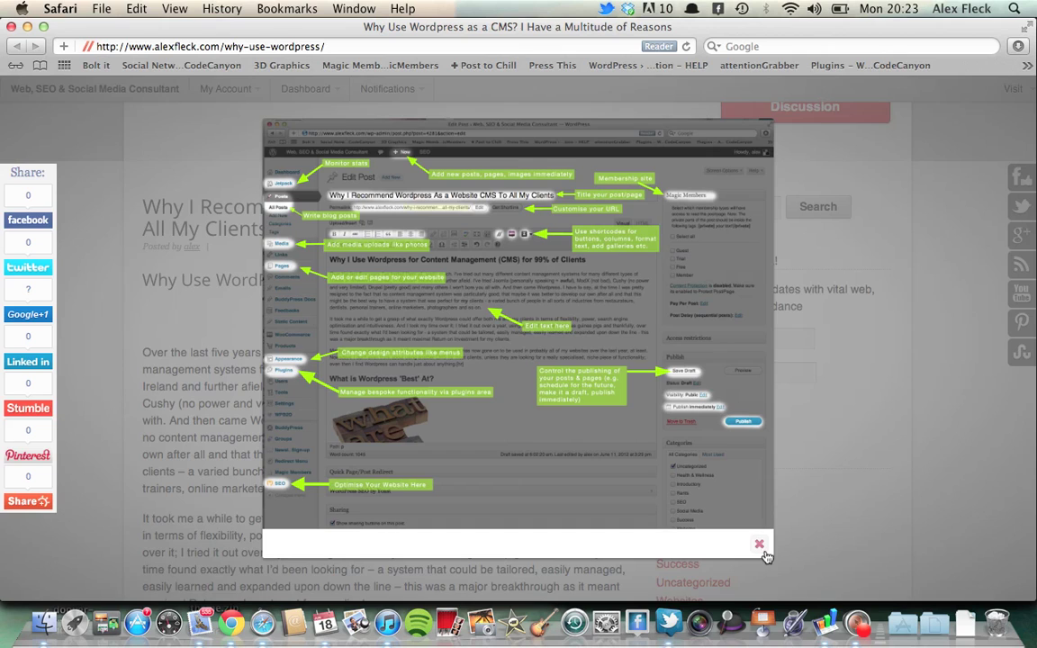
left_click(762, 545)
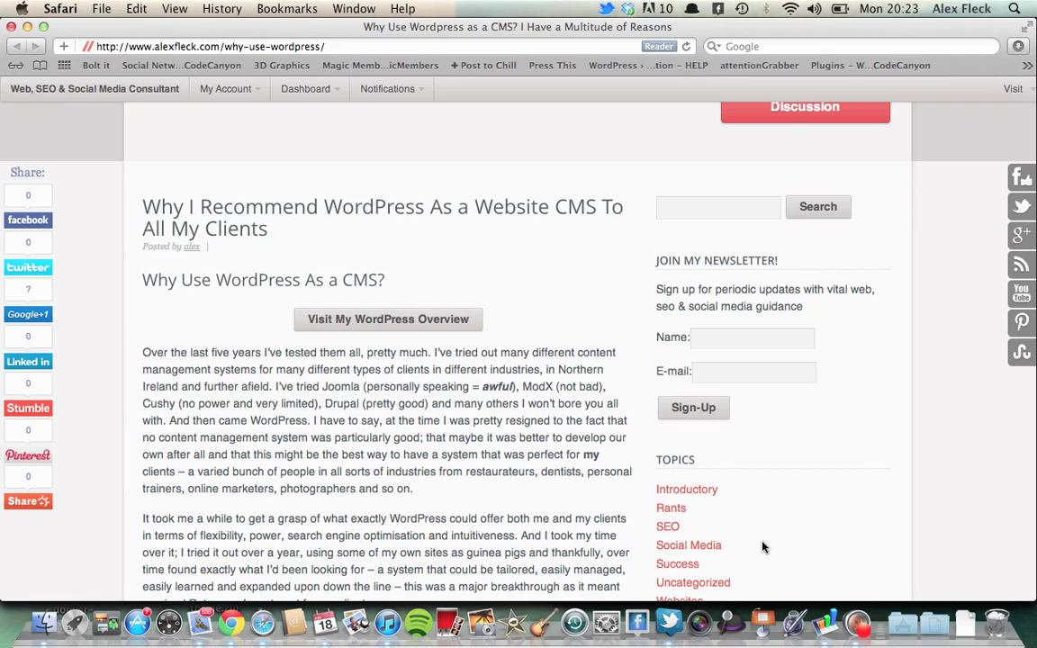
scroll(503, 486, "down", 15)
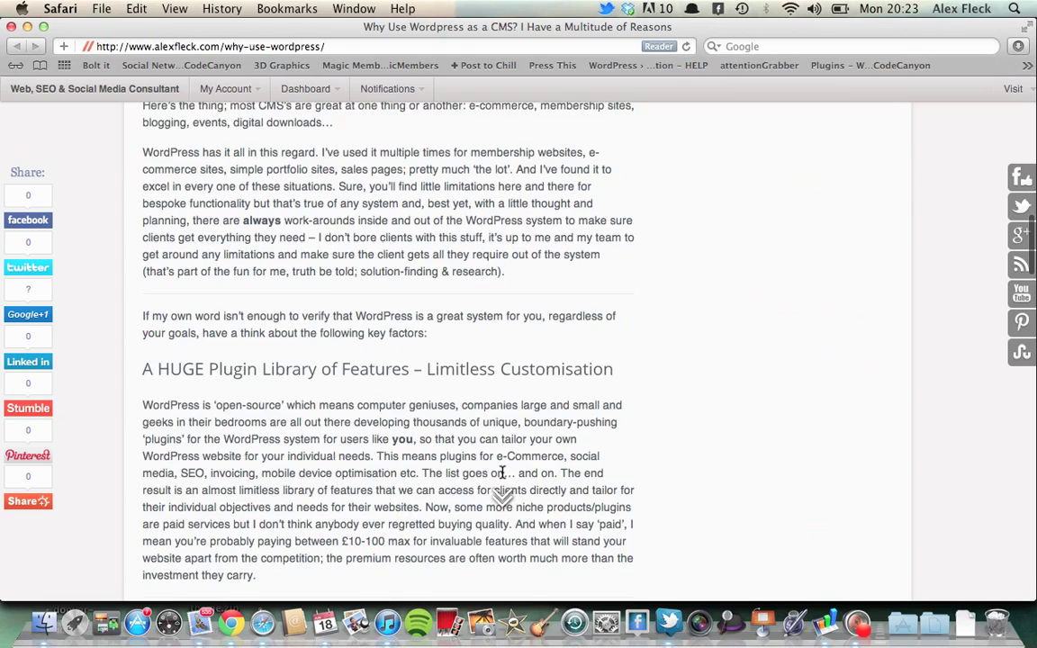
scroll(503, 473, "down", 20)
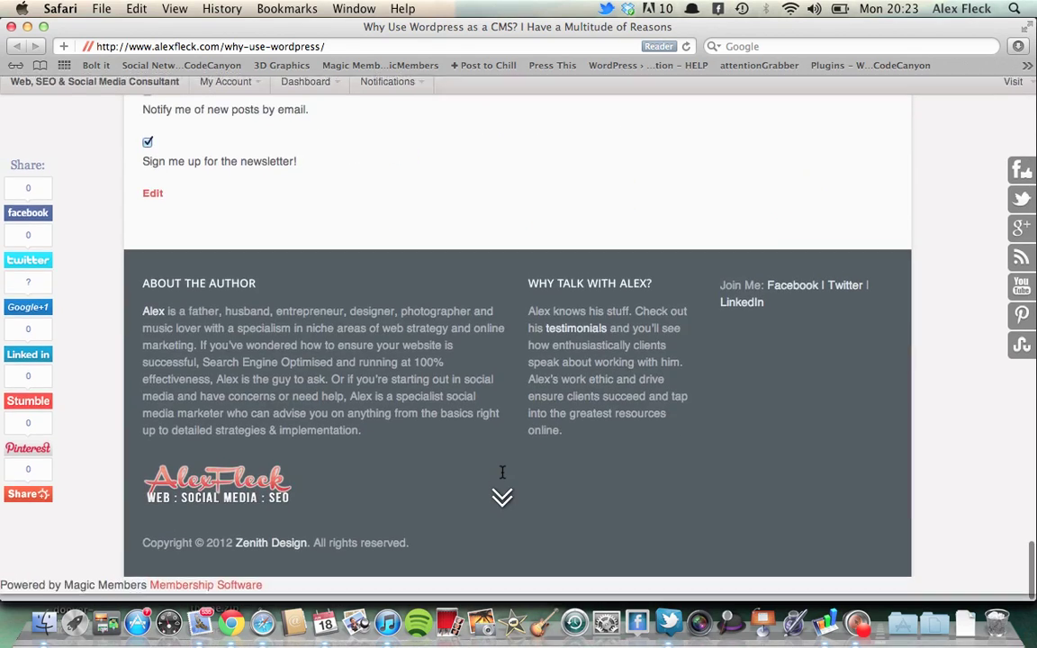
scroll(502, 473, "up", 8)
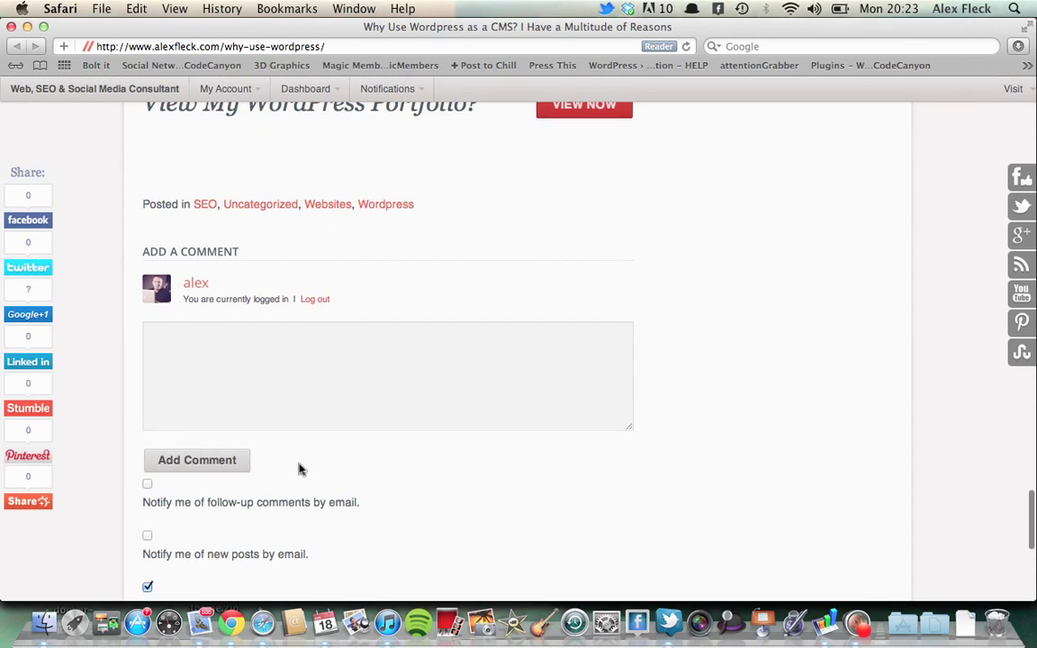